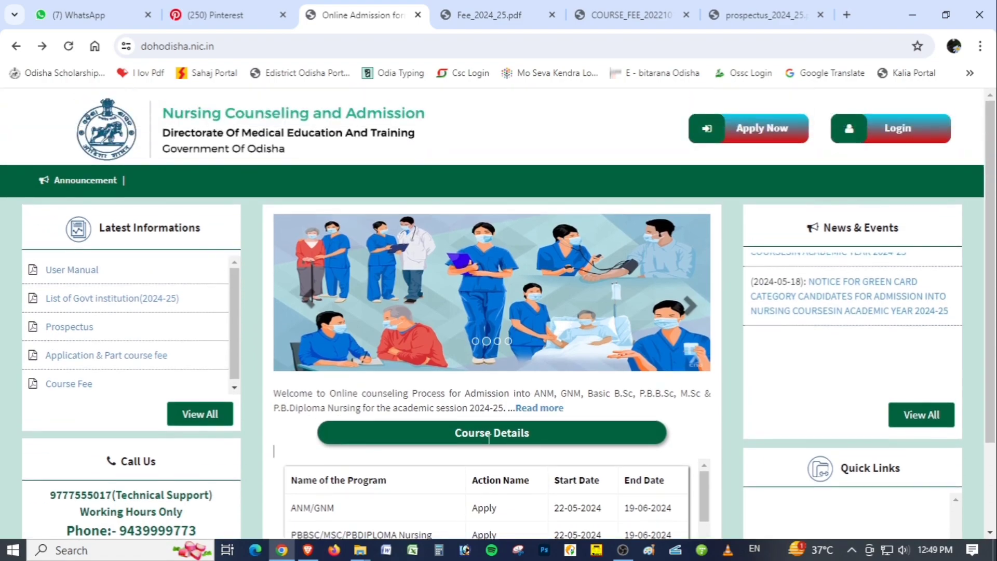
Check the application and registration start and end dates for the nursing programs in the Course Details table
{"action": "scroll", "coordinate": [995, 395], "scroll_direction": "down", "scroll_amount": 2}
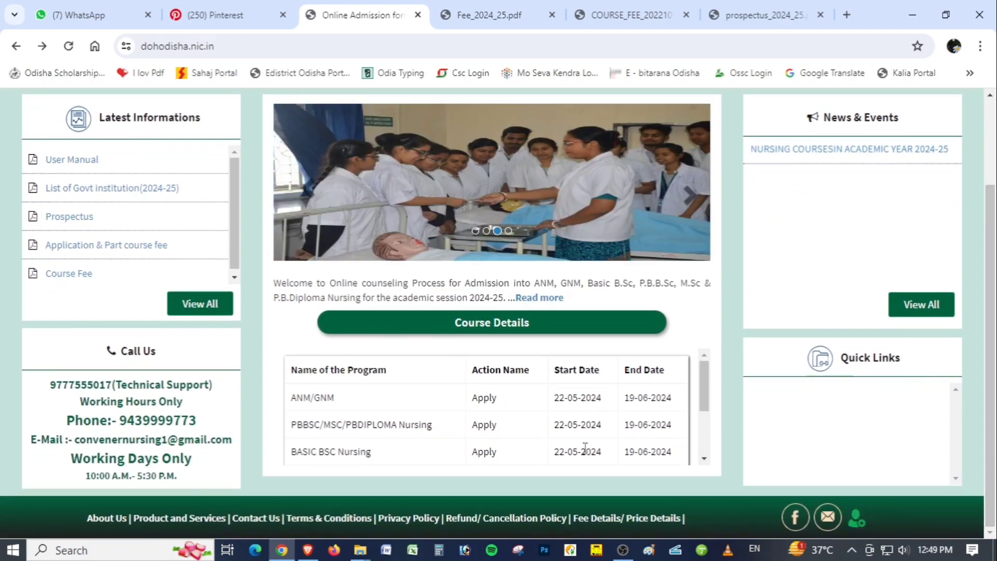
{"action": "triple_click", "coordinate": [575, 400]}
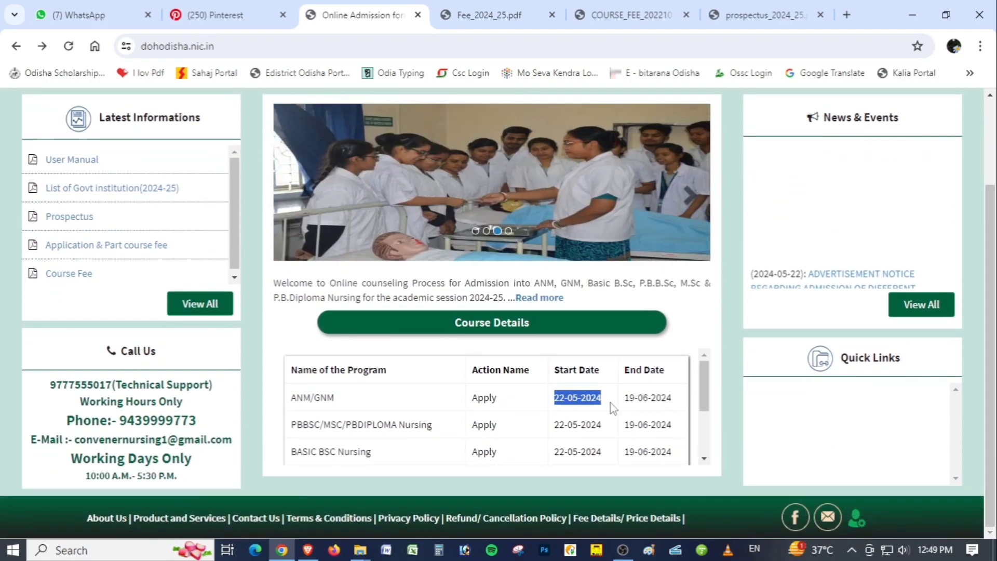
{"action": "left_click_drag", "start_coordinate": [625, 399], "coordinate": [679, 400]}
{"action": "left_click", "coordinate": [616, 344]}
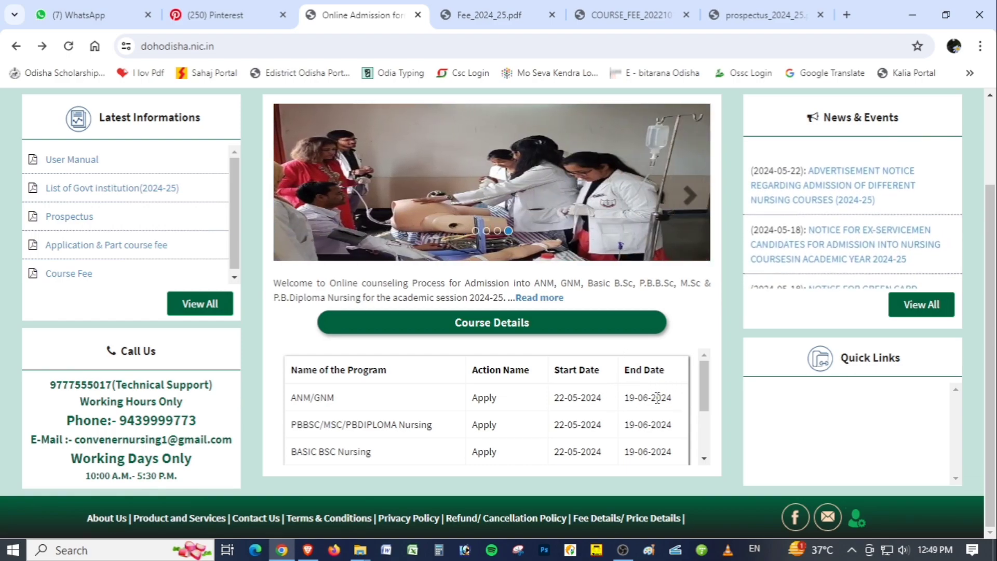
{"action": "left_click_drag", "start_coordinate": [701, 388], "coordinate": [701, 415]}
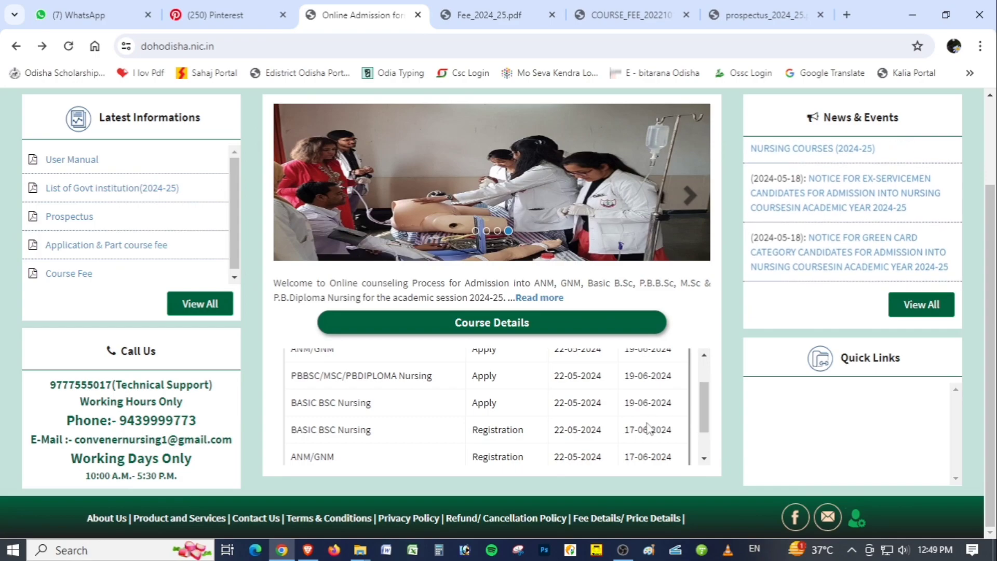
{"action": "left_click_drag", "start_coordinate": [627, 429], "coordinate": [677, 430]}
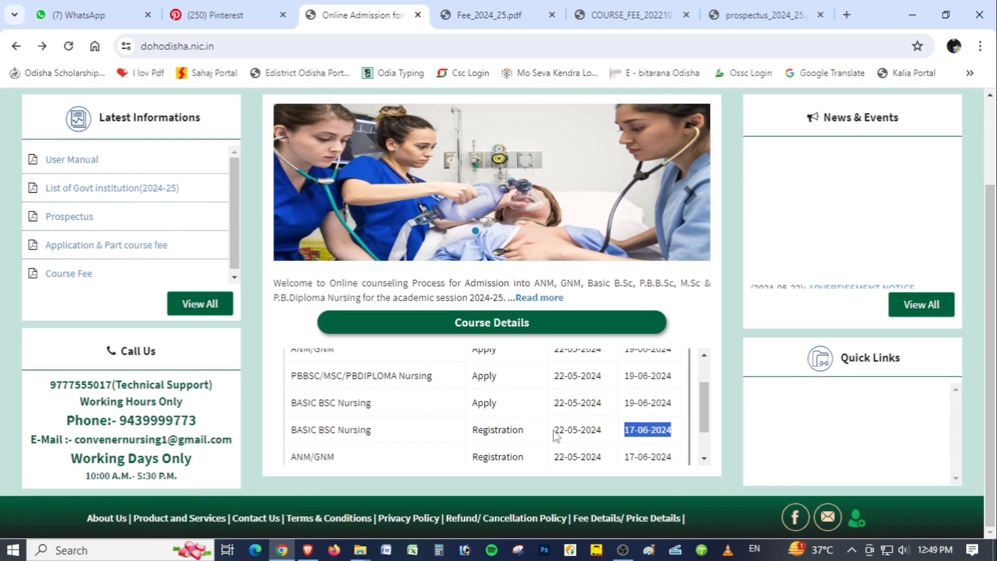
{"action": "scroll", "coordinate": [549, 435], "scroll_direction": "up", "scroll_amount": 2}
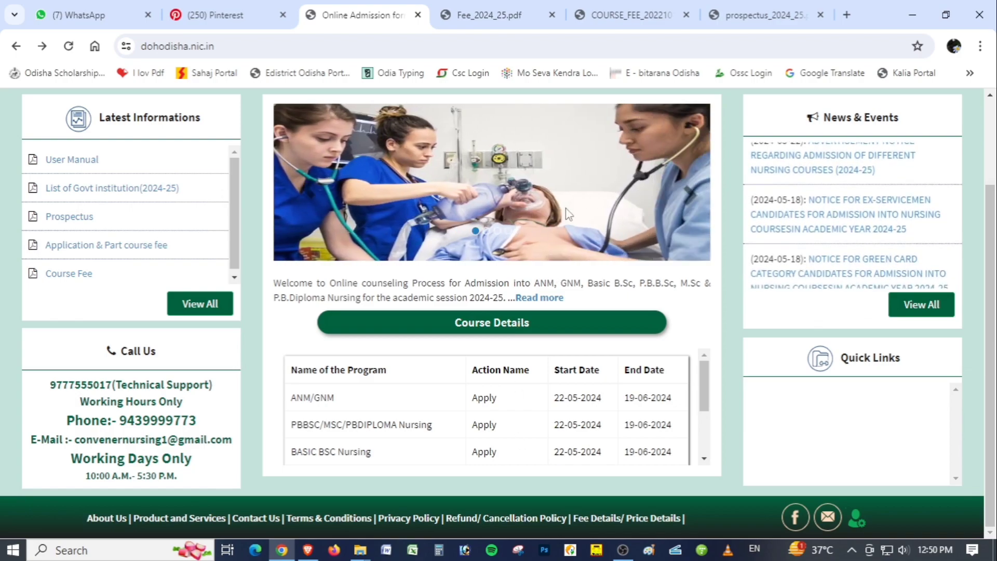
Review the application fees for ANM, GNM and Basic B.Sc. Nursing in Fee_2024_25.pdf
{"action": "left_click", "coordinate": [487, 15]}
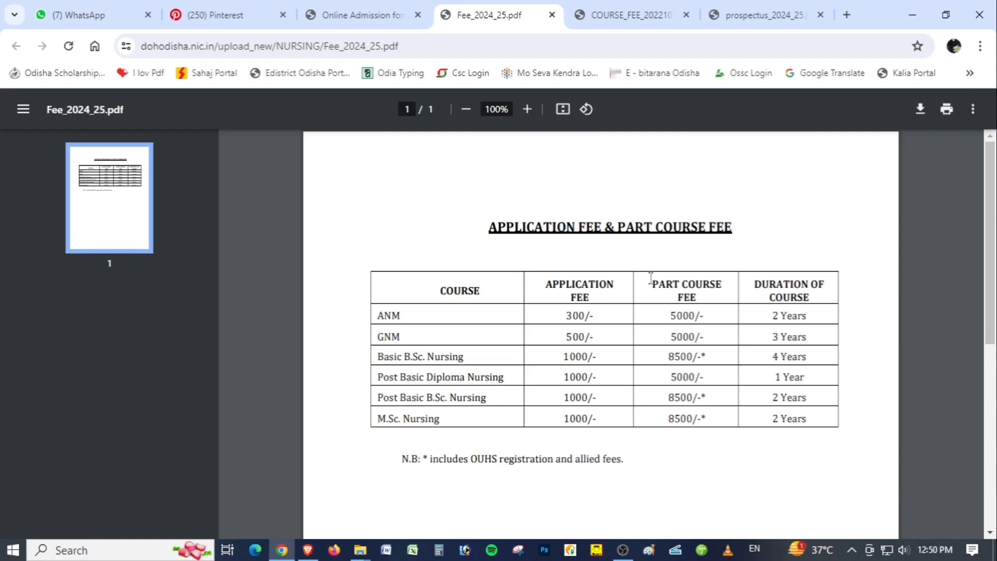
{"action": "left_click_drag", "start_coordinate": [379, 316], "coordinate": [594, 316]}
{"action": "left_click_drag", "start_coordinate": [378, 336], "coordinate": [595, 339]}
{"action": "left_click_drag", "start_coordinate": [387, 359], "coordinate": [596, 356]}
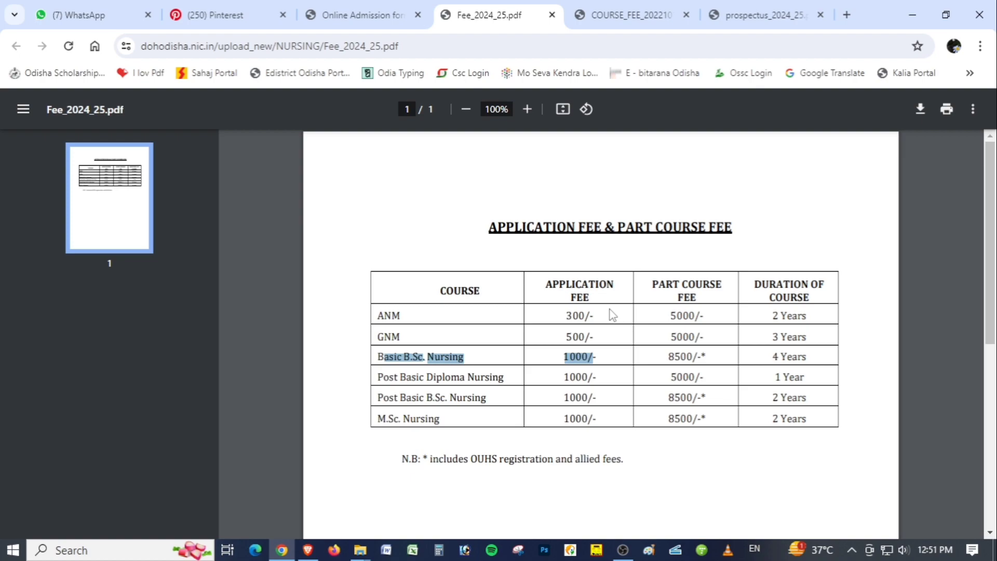
Examine the ANM eligibility criteria in the 2024-25 prospectus, highlighting the age requirement and the birth cut-off date
{"action": "left_click", "coordinate": [370, 7]}
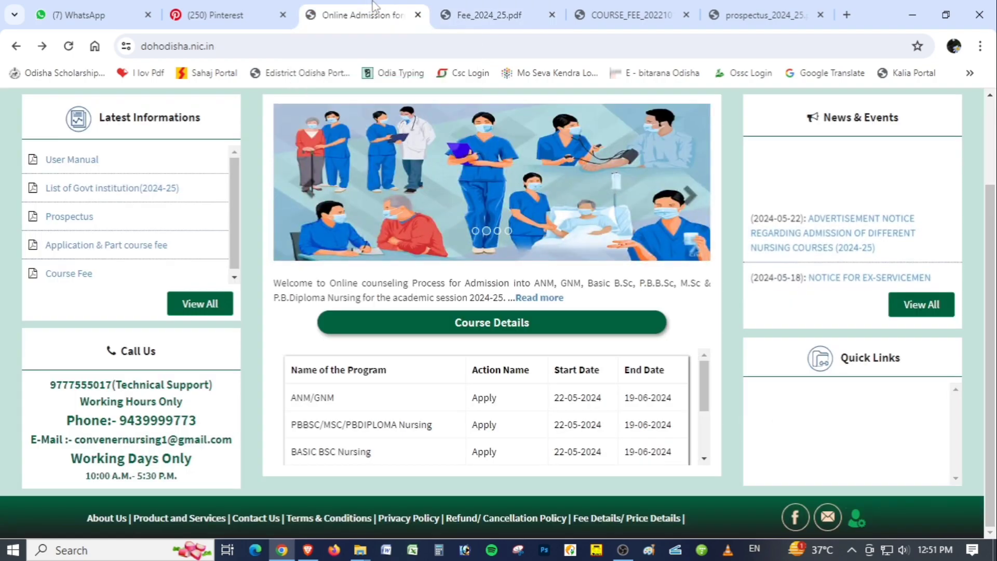
{"action": "left_click", "coordinate": [649, 6]}
{"action": "left_click", "coordinate": [761, 13]}
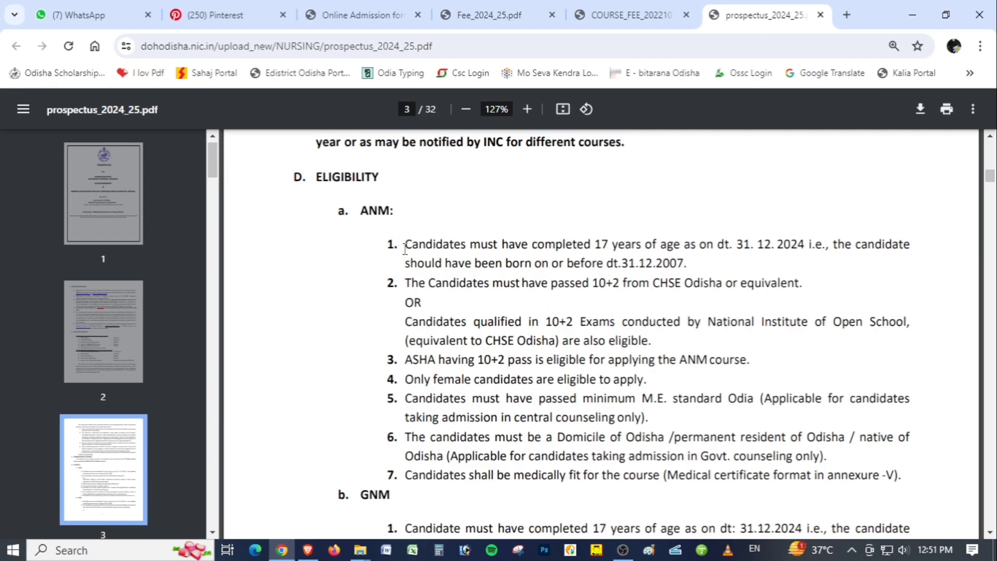
{"action": "left_click_drag", "start_coordinate": [405, 249], "coordinate": [747, 250]}
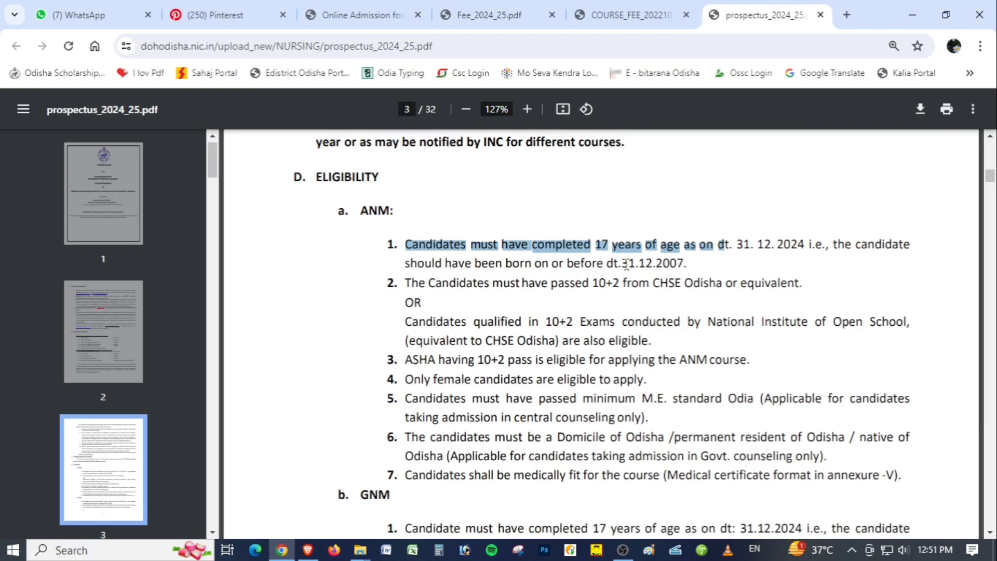
{"action": "left_click_drag", "start_coordinate": [627, 263], "coordinate": [693, 263]}
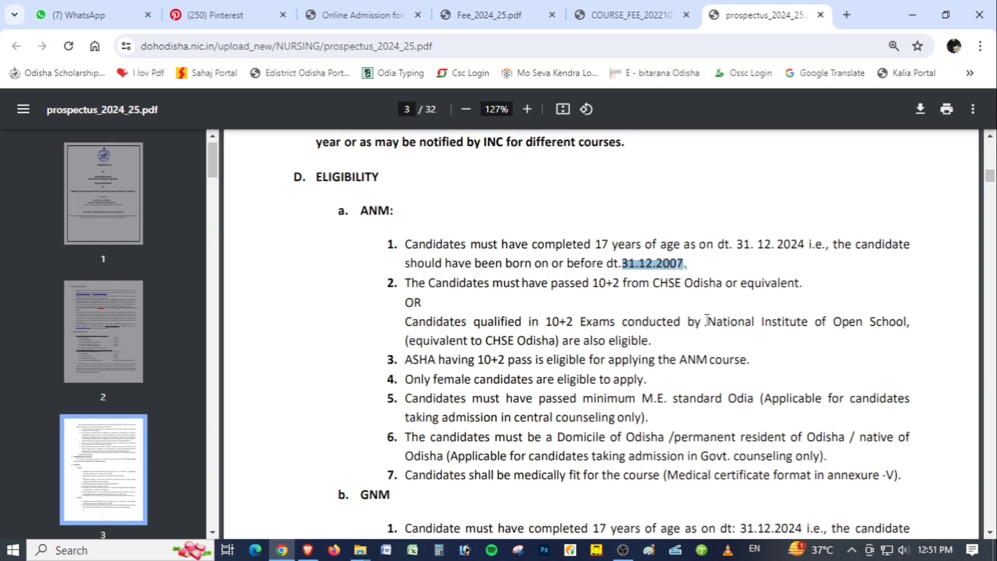
{"action": "scroll", "coordinate": [697, 359], "scroll_direction": "down", "scroll_amount": 3}
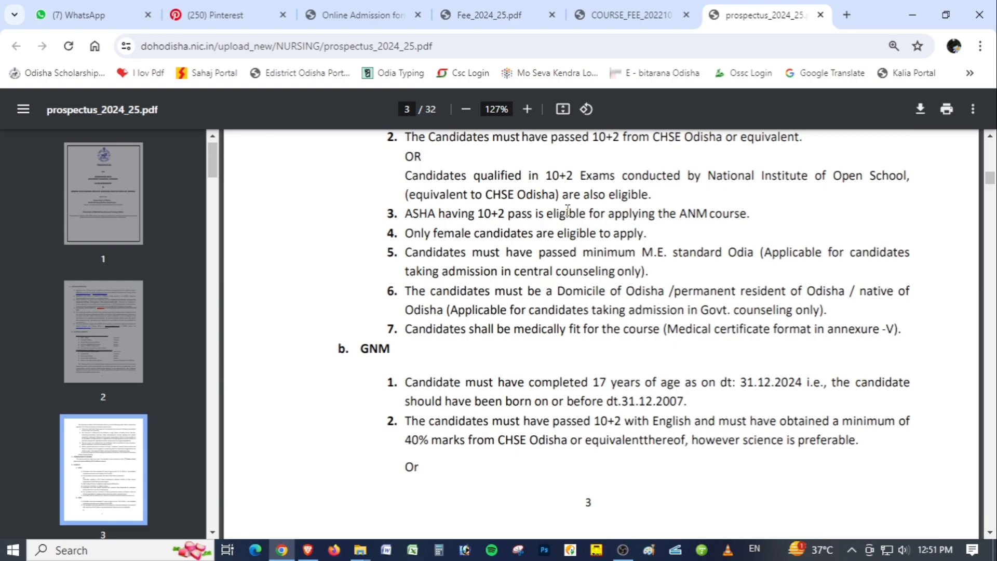
Return to the Nursing Counseling and Admission home page and open the registration form for a new application
{"action": "left_click", "coordinate": [358, 15]}
{"action": "scroll", "coordinate": [366, 247], "scroll_direction": "up", "scroll_amount": 3}
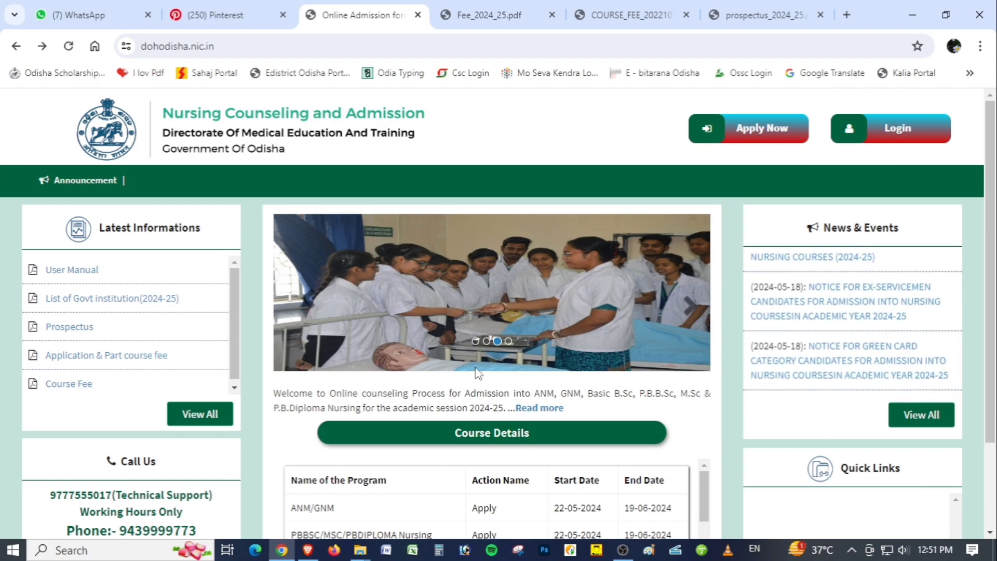
{"action": "left_click", "coordinate": [762, 130]}
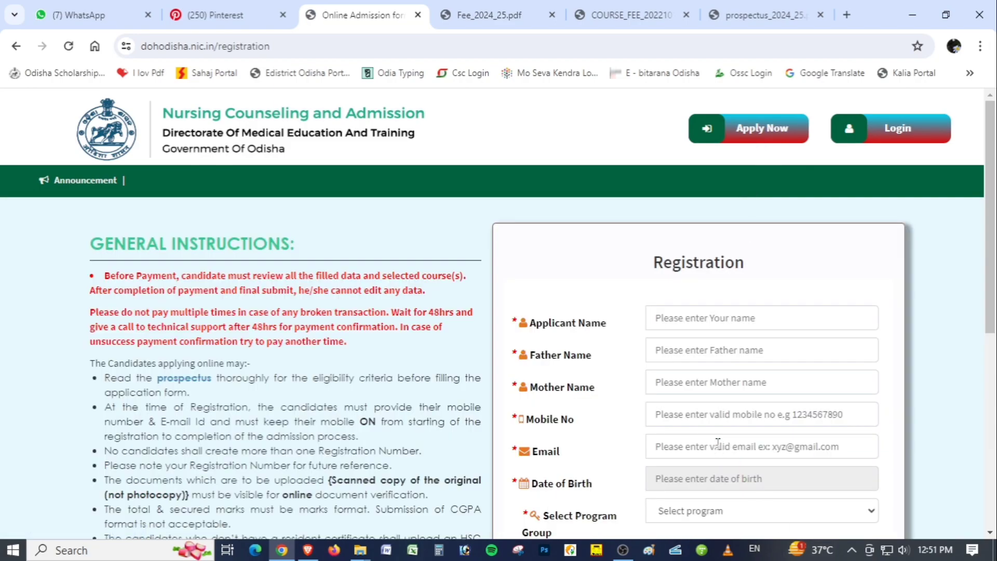
Read through the General Instructions on the registration page, highlighting the rules on scanned original documents and the marks format
{"action": "scroll", "coordinate": [373, 275], "scroll_direction": "down", "scroll_amount": 2}
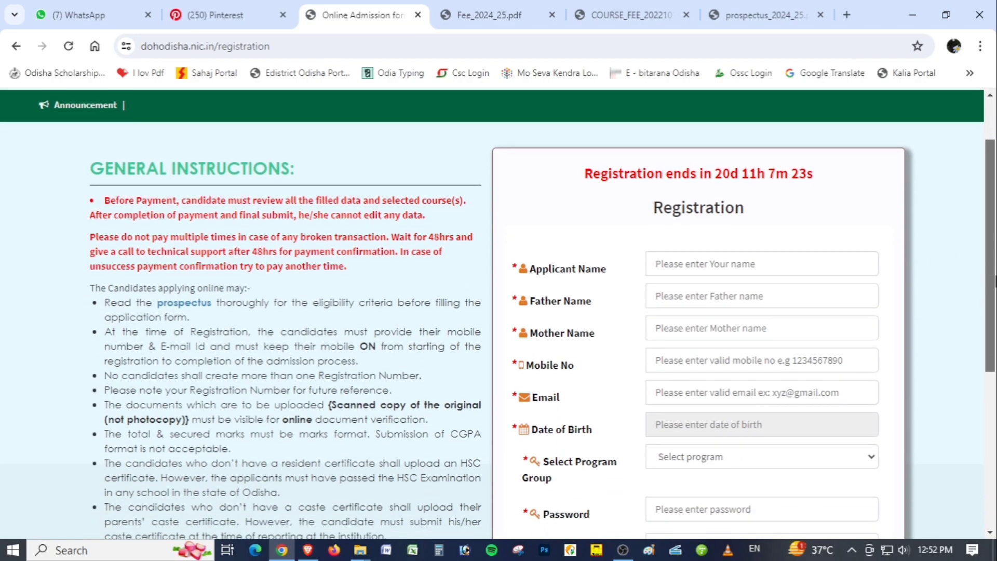
{"action": "left_click_drag", "start_coordinate": [91, 165], "coordinate": [323, 171]}
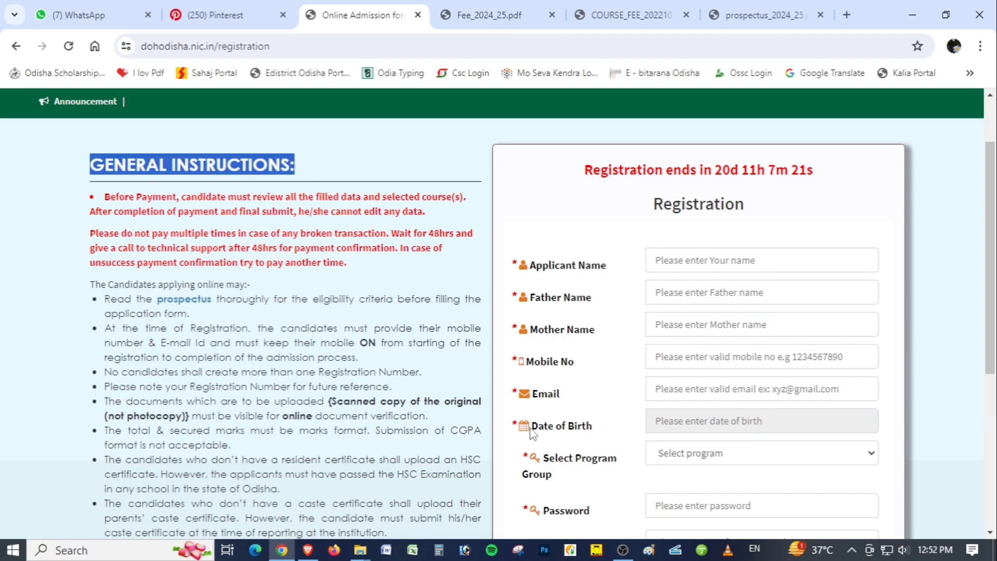
{"action": "scroll", "coordinate": [483, 359], "scroll_direction": "down", "scroll_amount": 3}
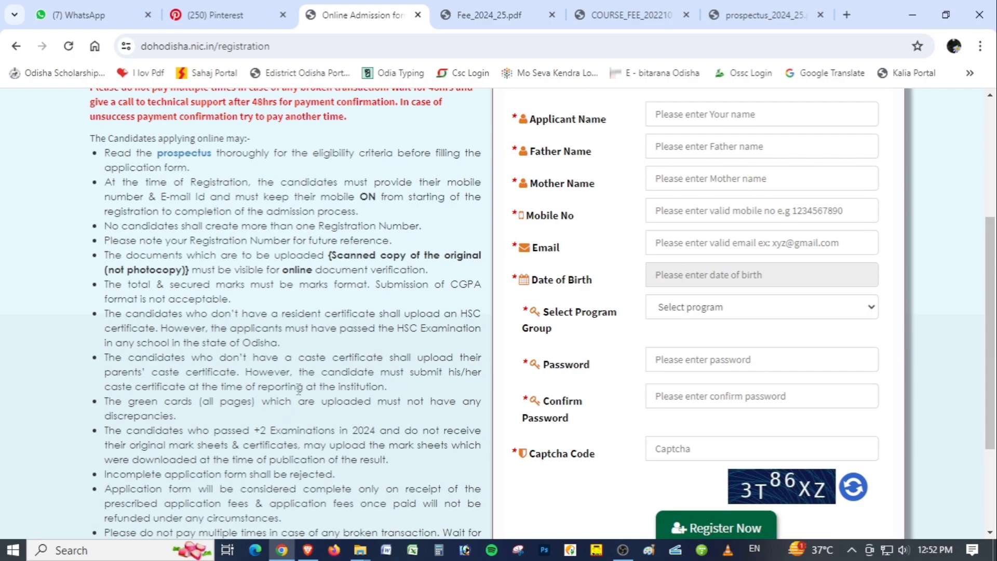
{"action": "scroll", "coordinate": [399, 358], "scroll_direction": "down", "scroll_amount": 1}
{"action": "scroll", "coordinate": [400, 358], "scroll_direction": "down", "scroll_amount": 3}
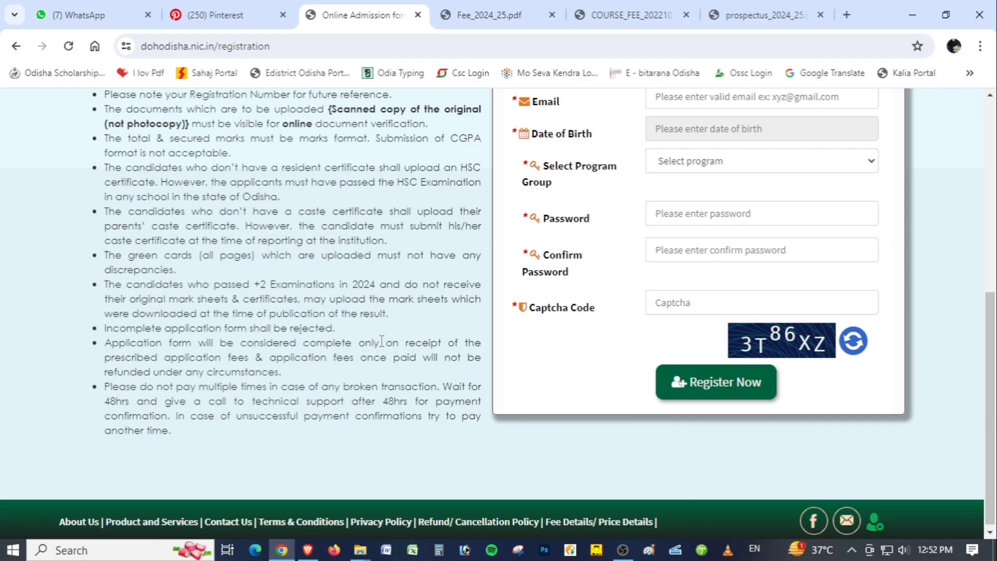
{"action": "scroll", "coordinate": [382, 341], "scroll_direction": "up", "scroll_amount": 2}
{"action": "left_click_drag", "start_coordinate": [328, 182], "coordinate": [486, 197]}
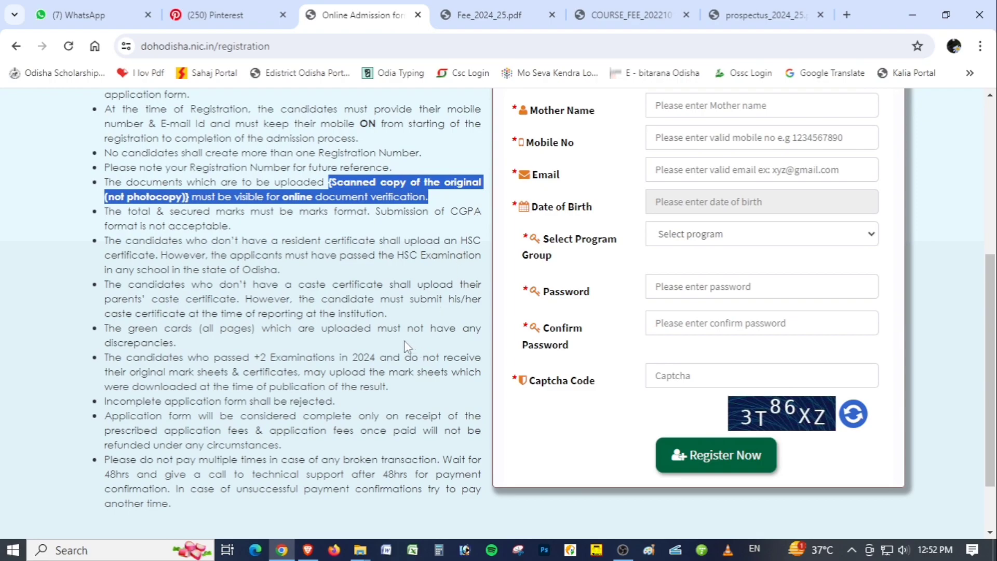
{"action": "left_click", "coordinate": [323, 342]}
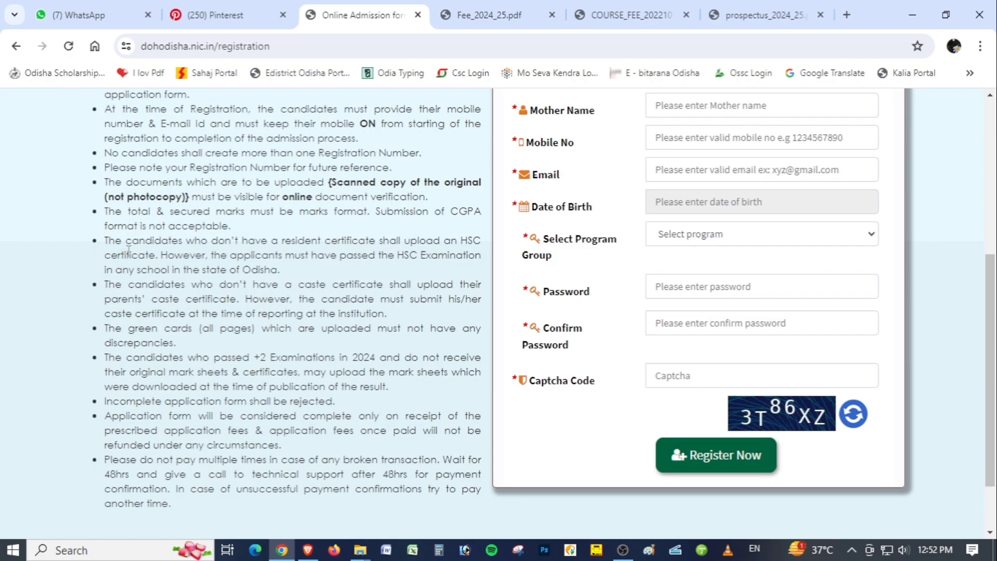
{"action": "left_click_drag", "start_coordinate": [108, 211], "coordinate": [485, 211]}
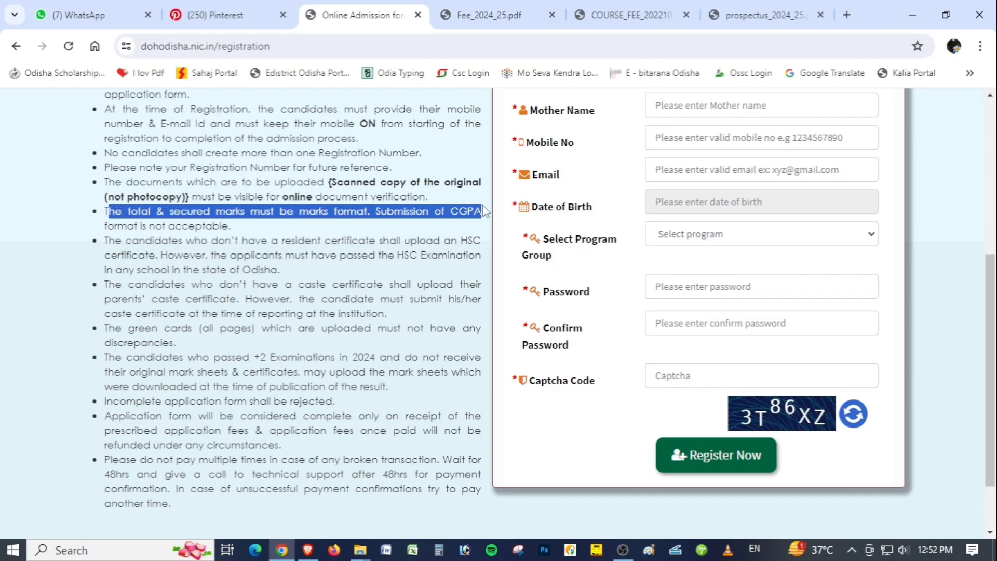
{"action": "left_click", "coordinate": [314, 237]}
Pick the applicant's date of birth and select ANM/GNM as the program group in the registration form
{"action": "scroll", "coordinate": [511, 377], "scroll_direction": "up", "scroll_amount": 3}
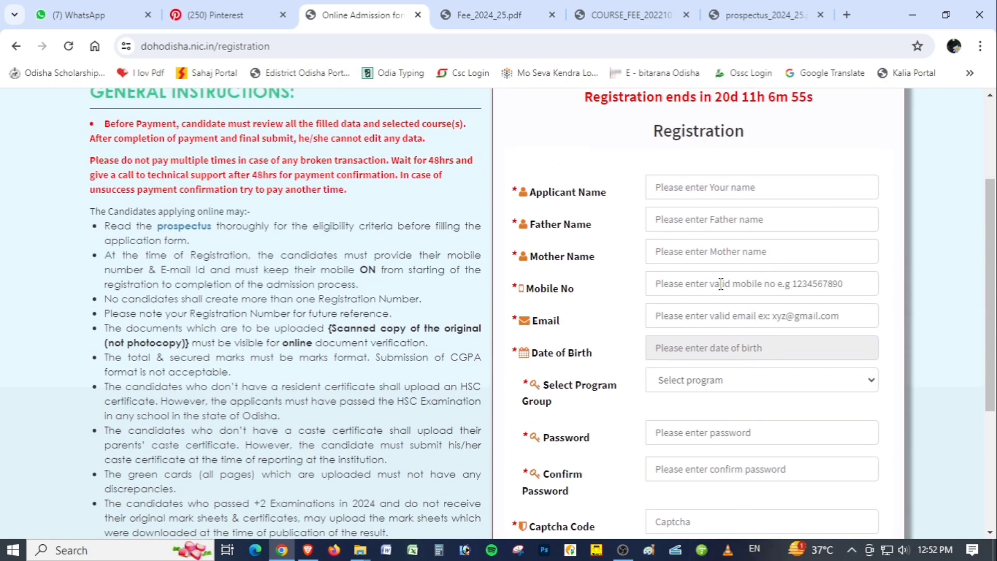
{"action": "scroll", "coordinate": [721, 285], "scroll_direction": "up", "scroll_amount": 2}
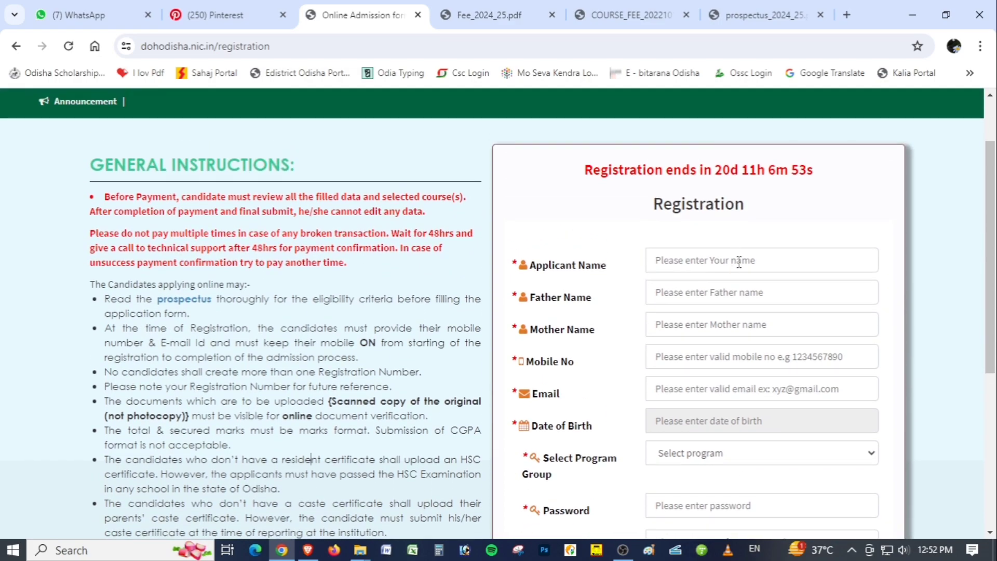
{"action": "scroll", "coordinate": [669, 214], "scroll_direction": "down", "scroll_amount": 2}
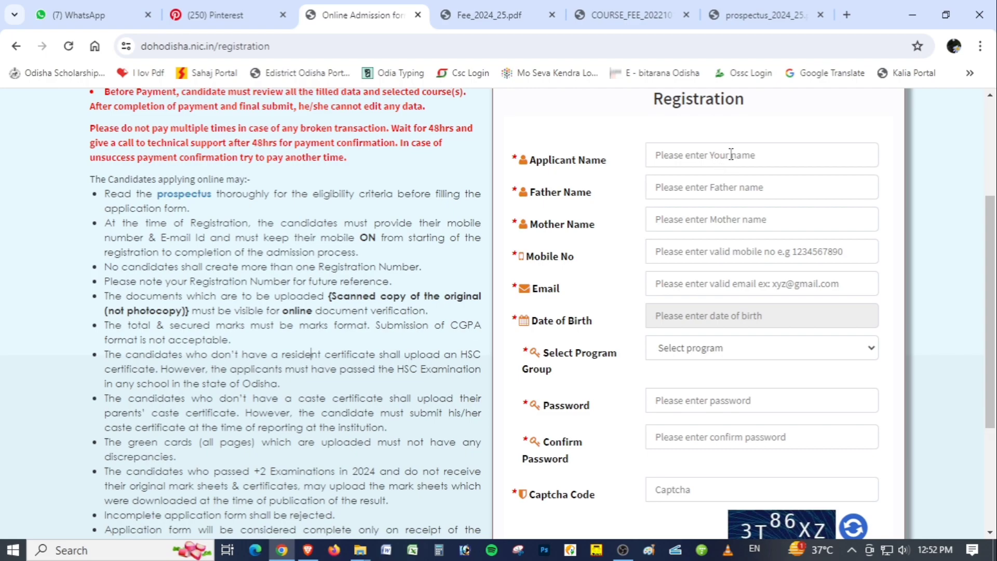
{"action": "triple_click", "coordinate": [531, 198]}
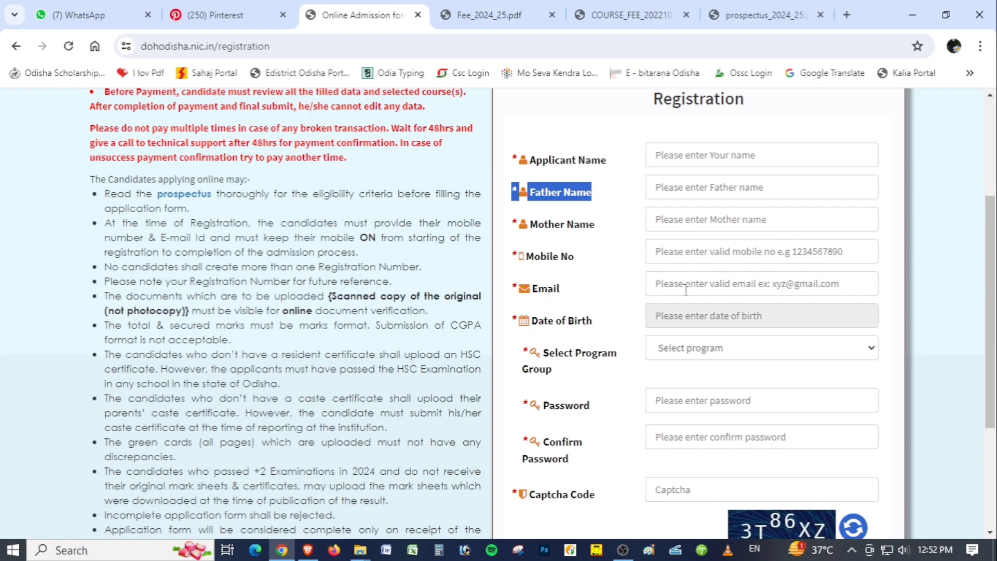
{"action": "left_click", "coordinate": [730, 320]}
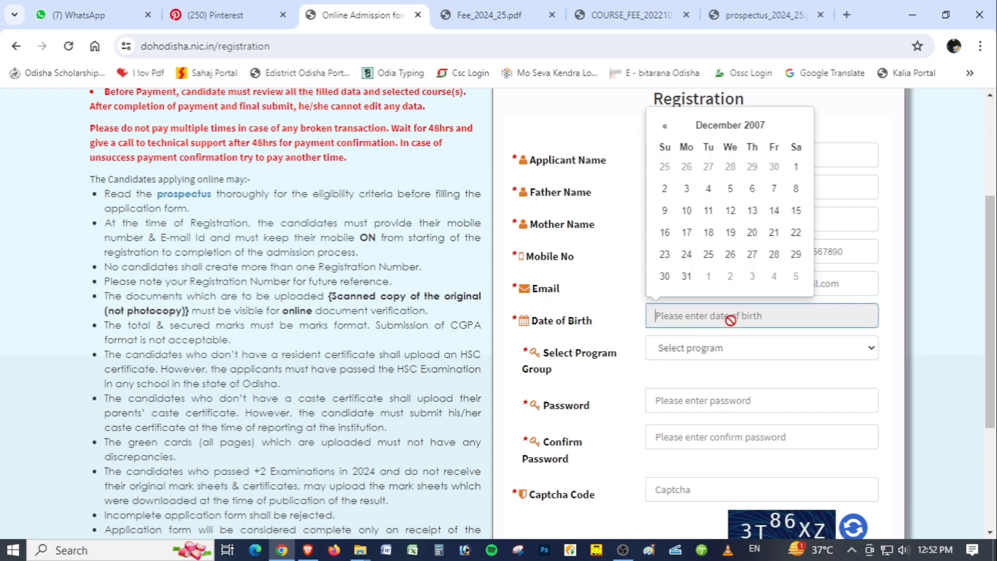
{"action": "left_click", "coordinate": [748, 135]}
{"action": "left_click", "coordinate": [712, 179]}
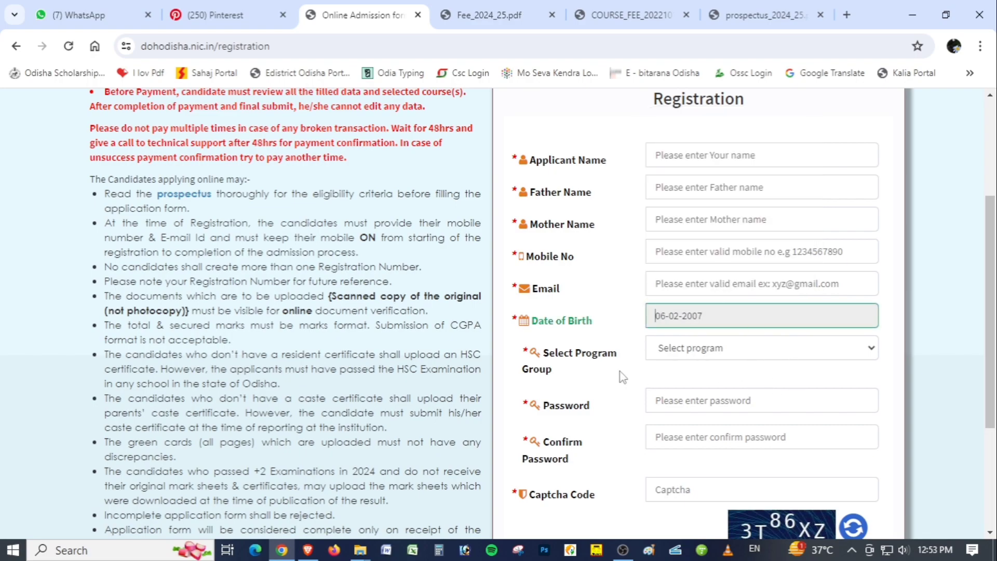
{"action": "left_click", "coordinate": [727, 349]}
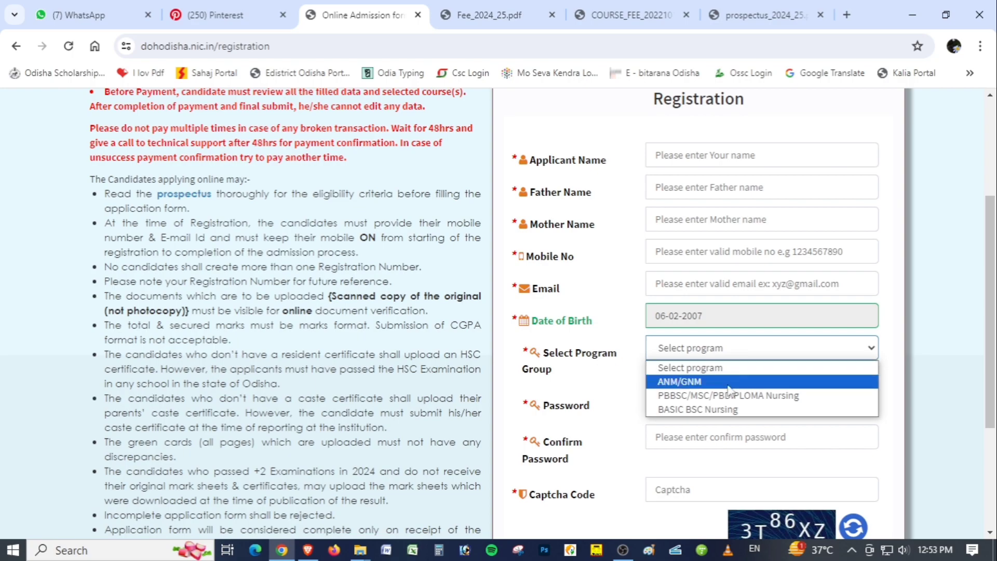
{"action": "left_click", "coordinate": [753, 385]}
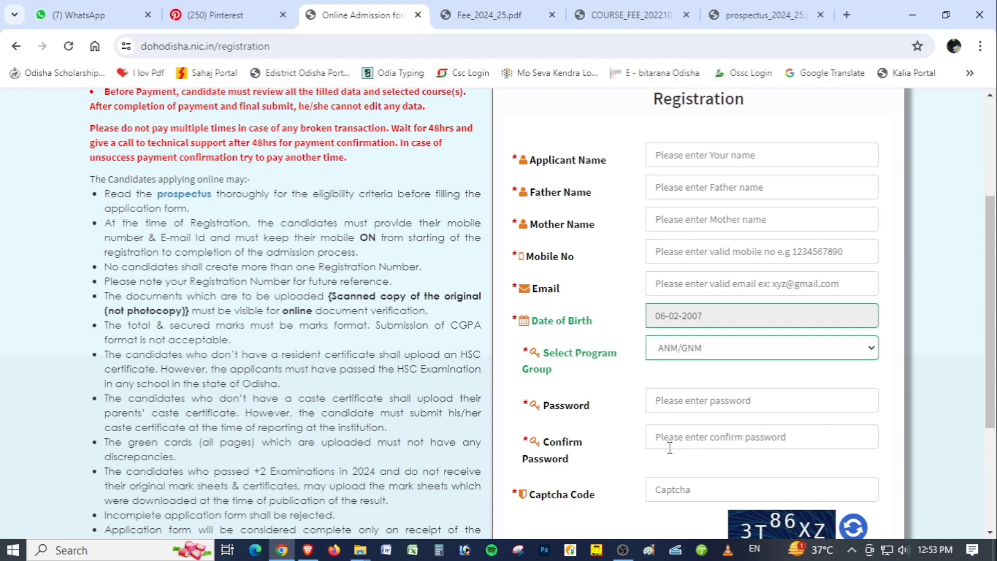
Fill in the applicant's and parents' names, mobile number, email, password, confirm password and captcha code fields
{"action": "left_click", "coordinate": [687, 440]}
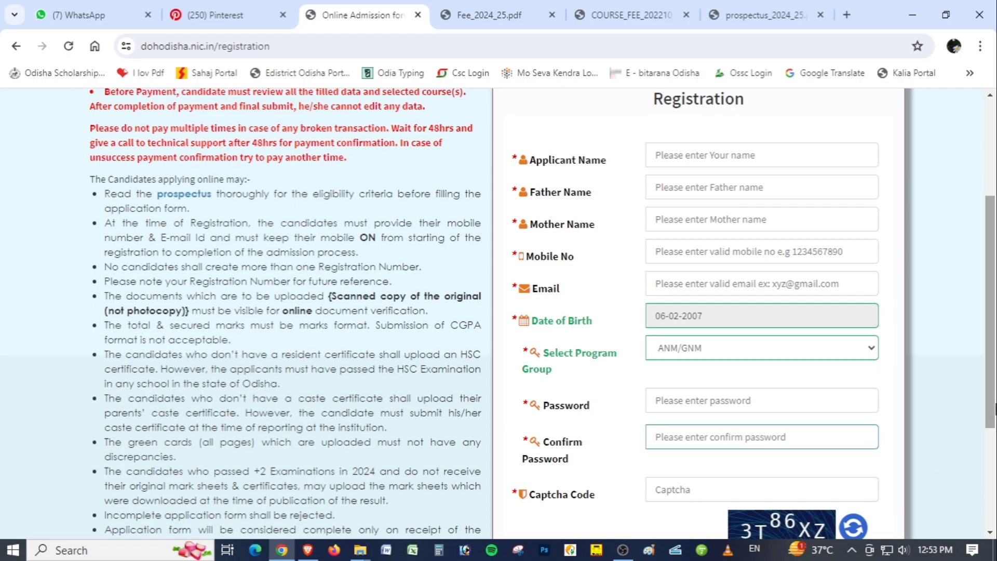
{"action": "scroll", "coordinate": [800, 437], "scroll_direction": "down", "scroll_amount": 3}
{"action": "left_click", "coordinate": [693, 311]}
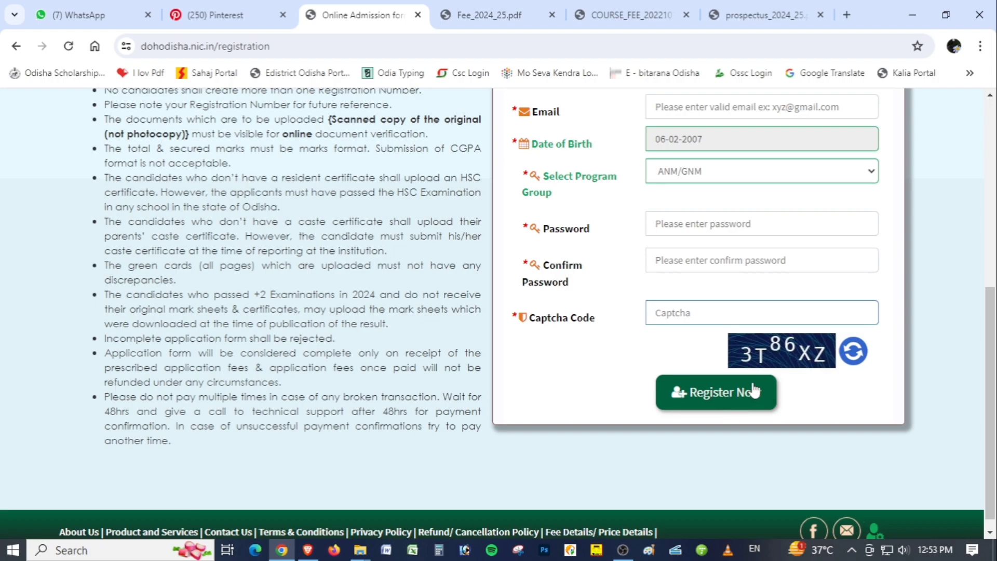
{"action": "scroll", "coordinate": [754, 389], "scroll_direction": "up", "scroll_amount": 3}
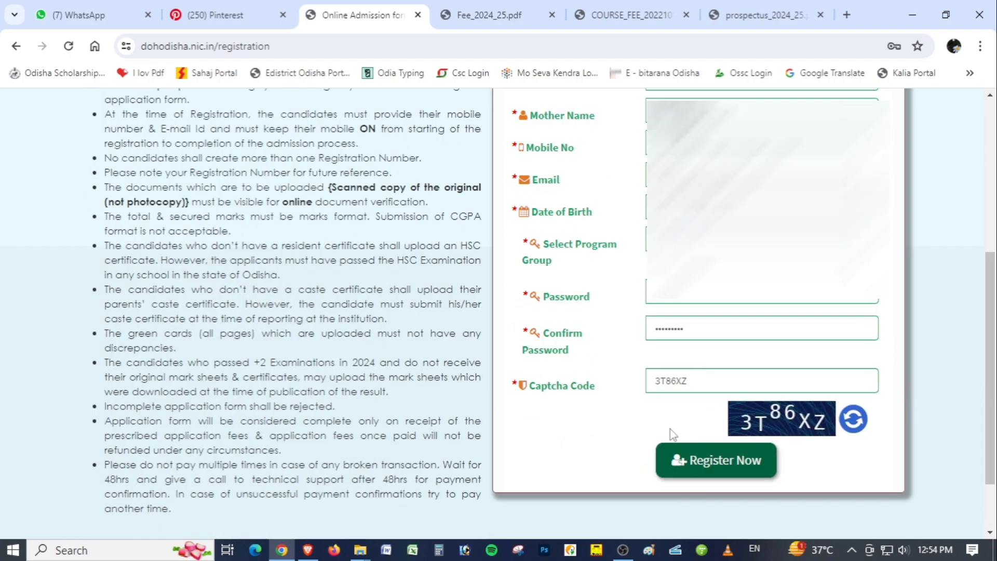
Submit the completed registration form and highlight the application number in the confirmation message
{"action": "left_click", "coordinate": [719, 469]}
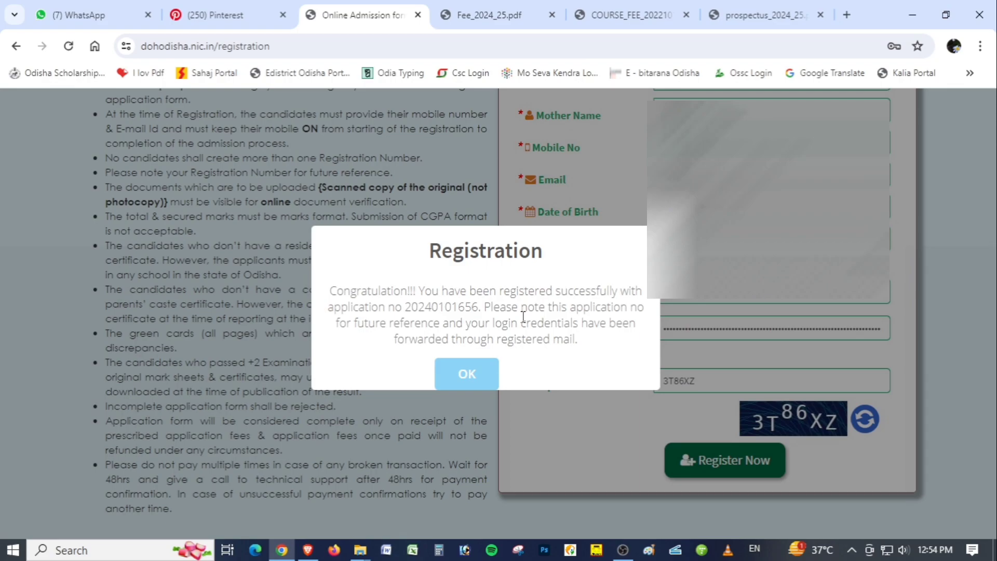
{"action": "left_click_drag", "start_coordinate": [405, 311], "coordinate": [480, 310]}
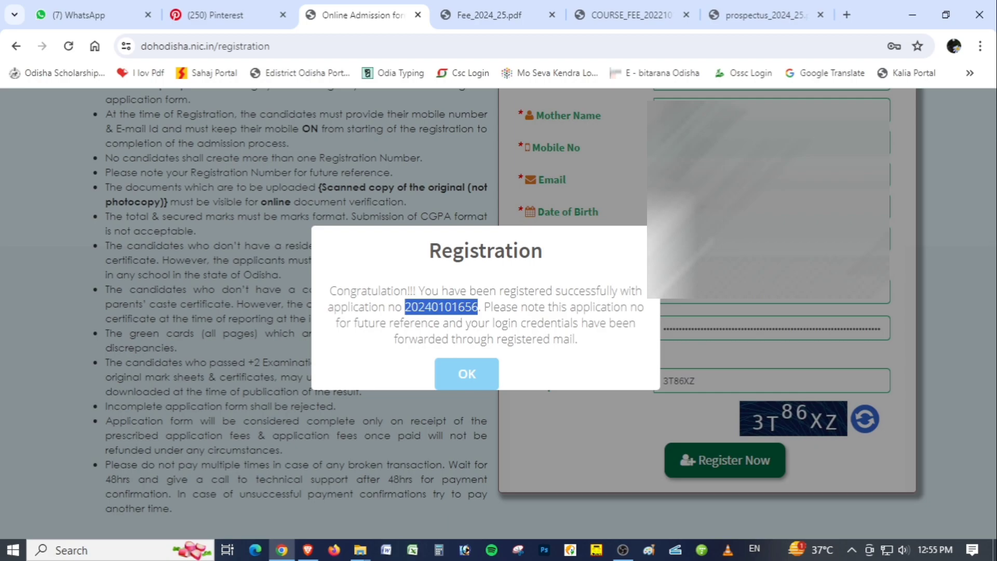
Acknowledge the registration confirmation and dismiss the browser's offer to save the password
{"action": "left_click", "coordinate": [466, 375]}
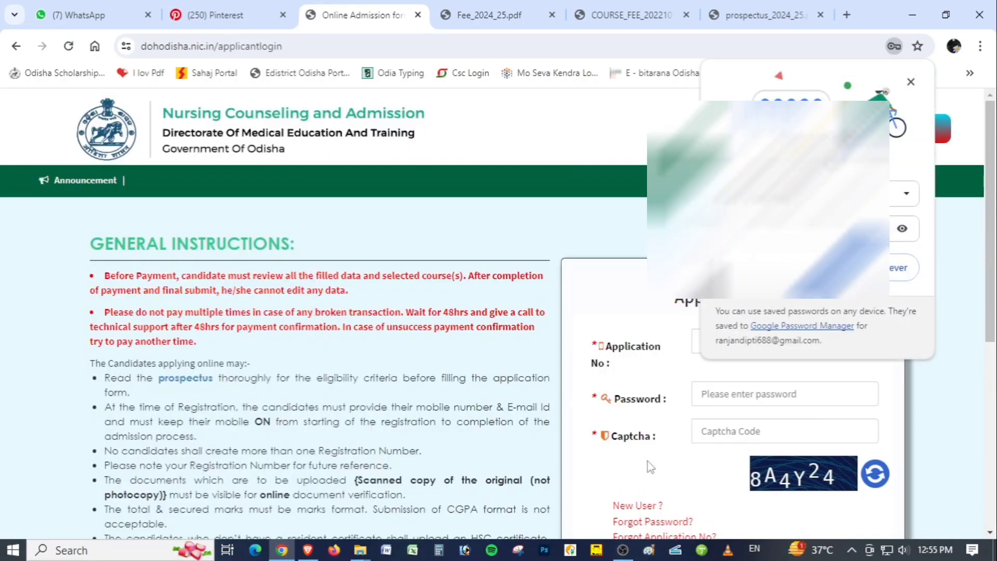
{"action": "left_click", "coordinate": [910, 84]}
Paste the copied application number into the Application No field of the Applicant Login form
{"action": "scroll", "coordinate": [995, 275], "scroll_direction": "down", "scroll_amount": 1}
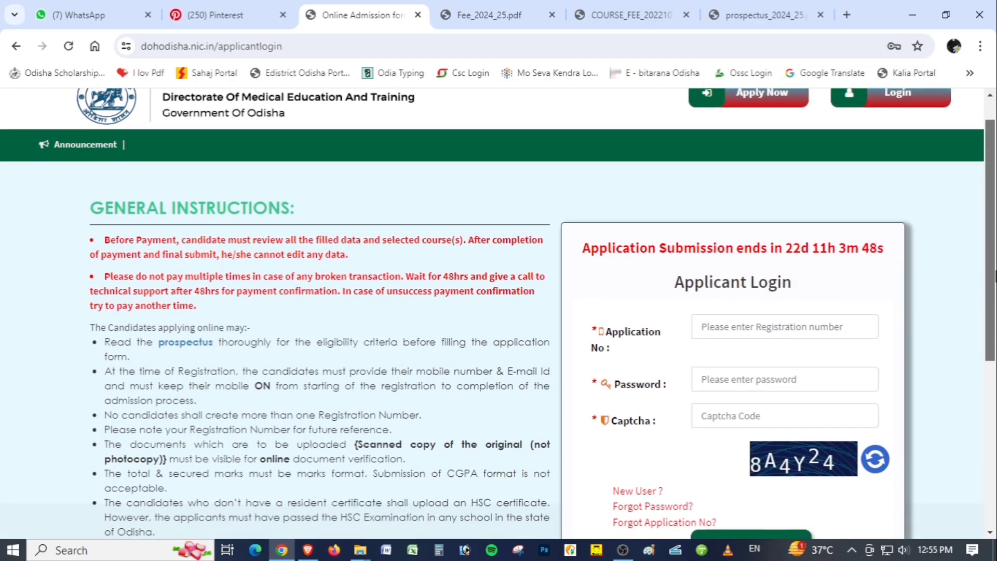
{"action": "scroll", "coordinate": [995, 275], "scroll_direction": "down", "scroll_amount": 2}
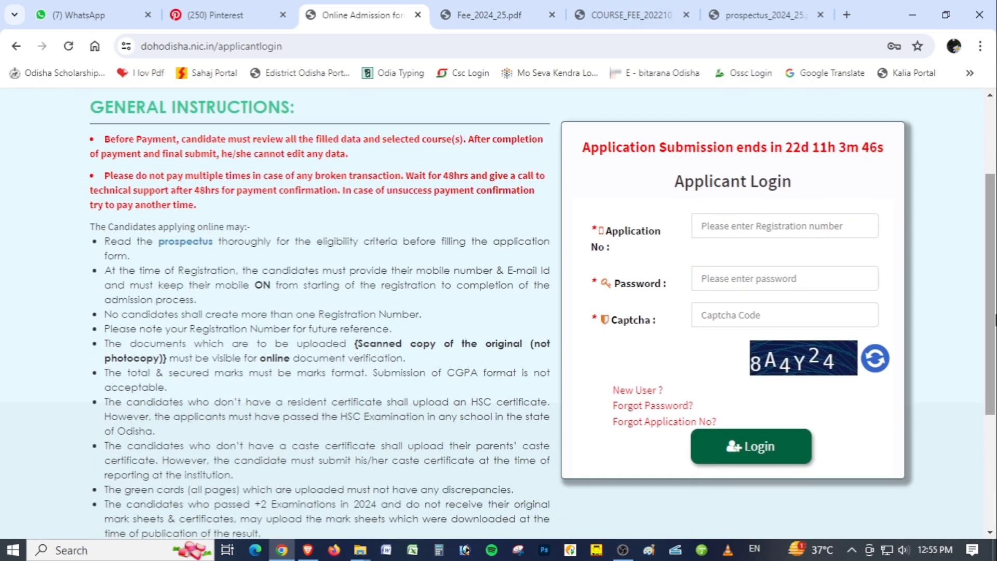
{"action": "scroll", "coordinate": [995, 317], "scroll_direction": "down", "scroll_amount": 1}
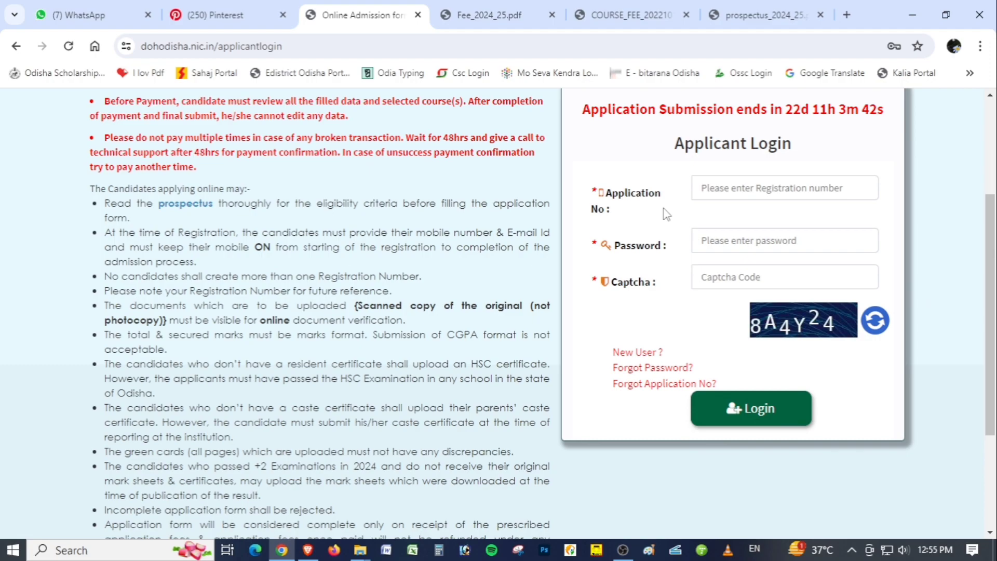
{"action": "left_click", "coordinate": [727, 194]}
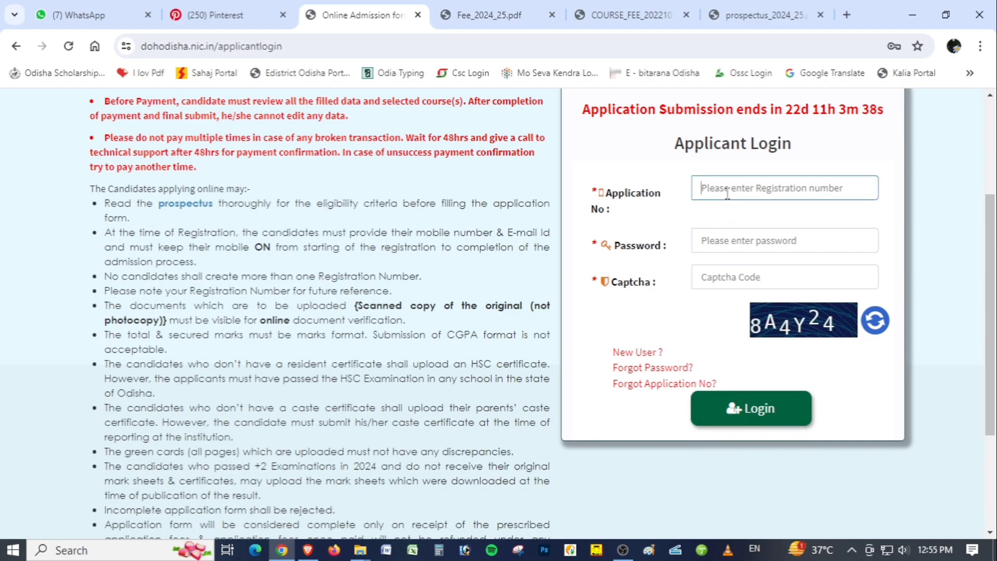
{"action": "key", "text": "ctrl+v"}
Enter the account password and captcha code, log in to the applicant account, and dismiss the password-saving offer
{"action": "left_click", "coordinate": [724, 244]}
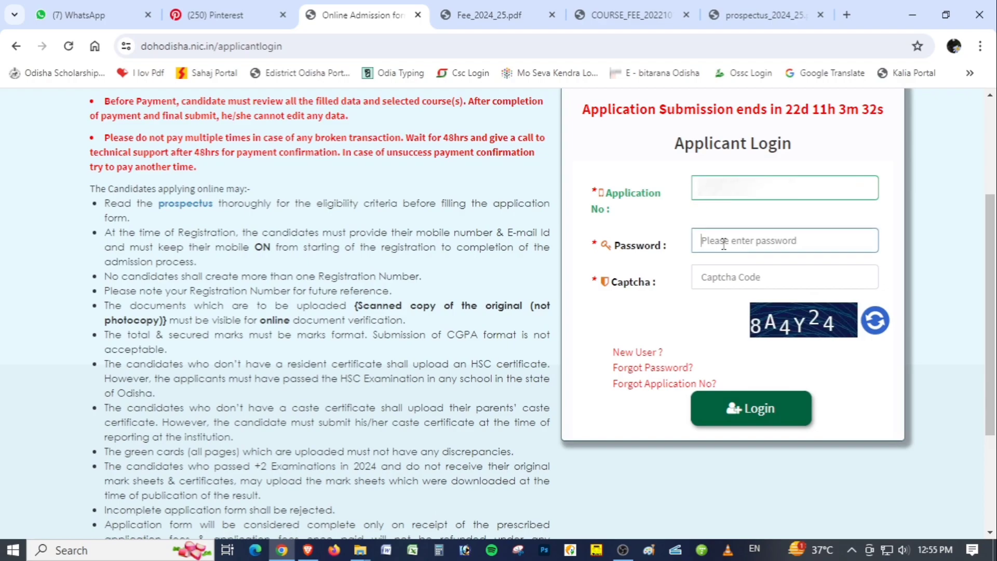
{"action": "type", "text": "********"}
{"action": "key", "text": "Tab"}
{"action": "type", "text": "8A4Y24"}
{"action": "left_click", "coordinate": [775, 413]}
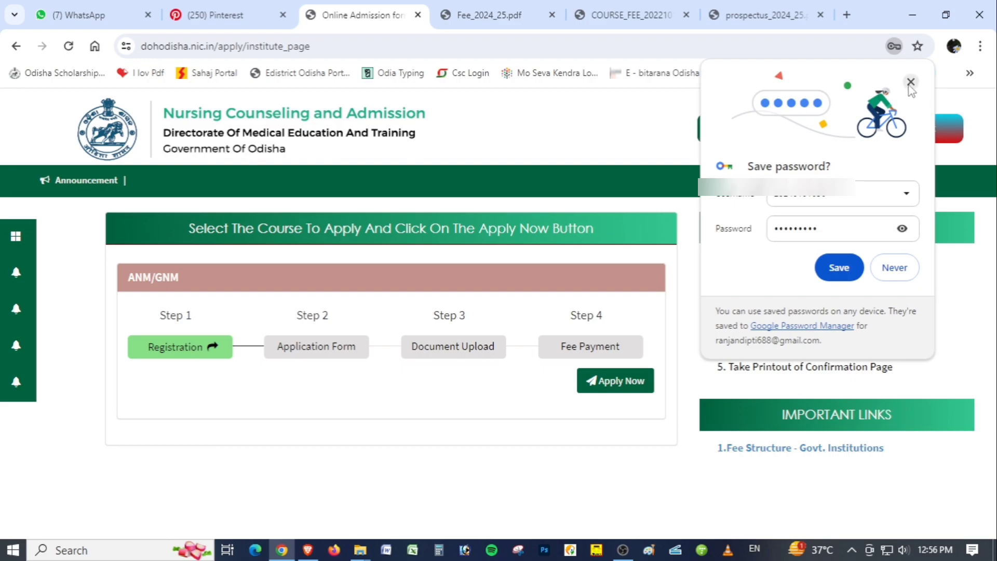
{"action": "left_click", "coordinate": [911, 84]}
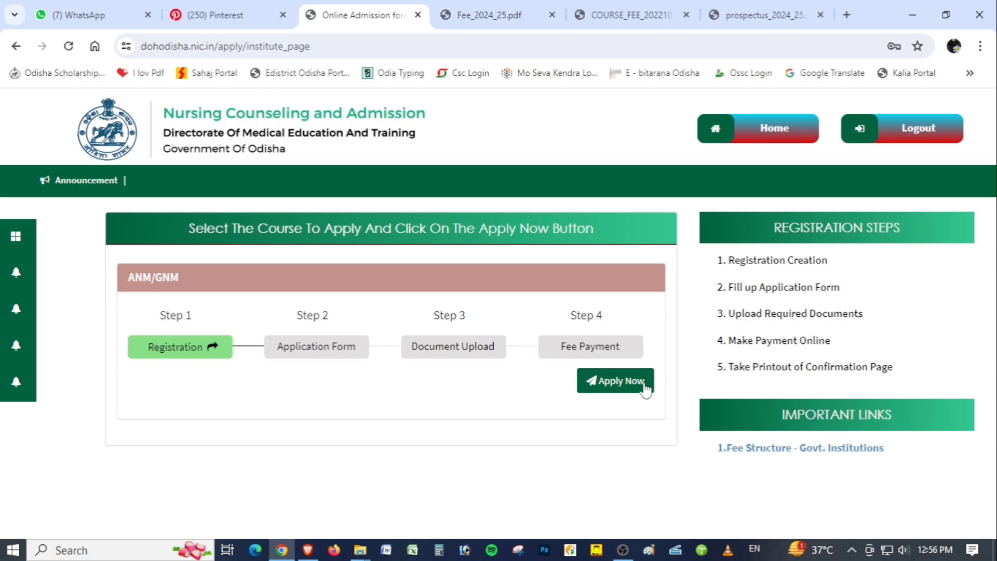
Start the ANM/GNM application and read the candidate instructions, highlighting the photograph rule "not older than 3 weeks"
{"action": "left_click", "coordinate": [616, 389]}
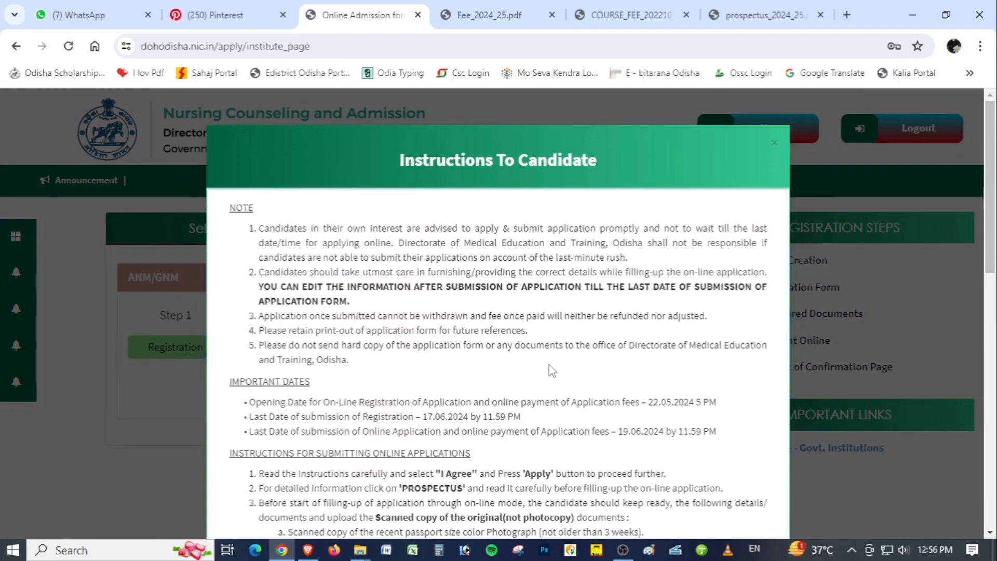
{"action": "scroll", "coordinate": [566, 362], "scroll_direction": "down", "scroll_amount": 2}
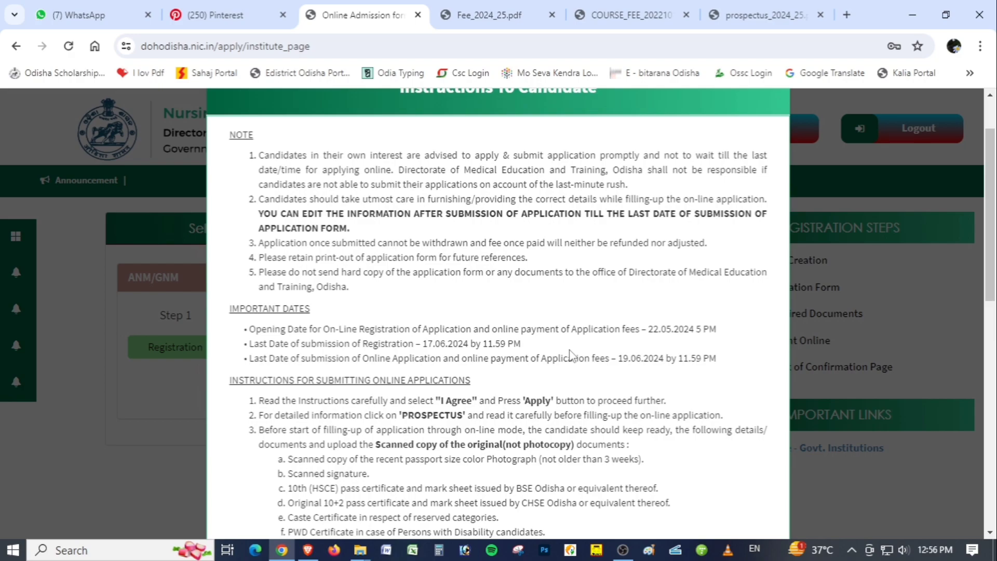
{"action": "scroll", "coordinate": [570, 353], "scroll_direction": "down", "scroll_amount": 6}
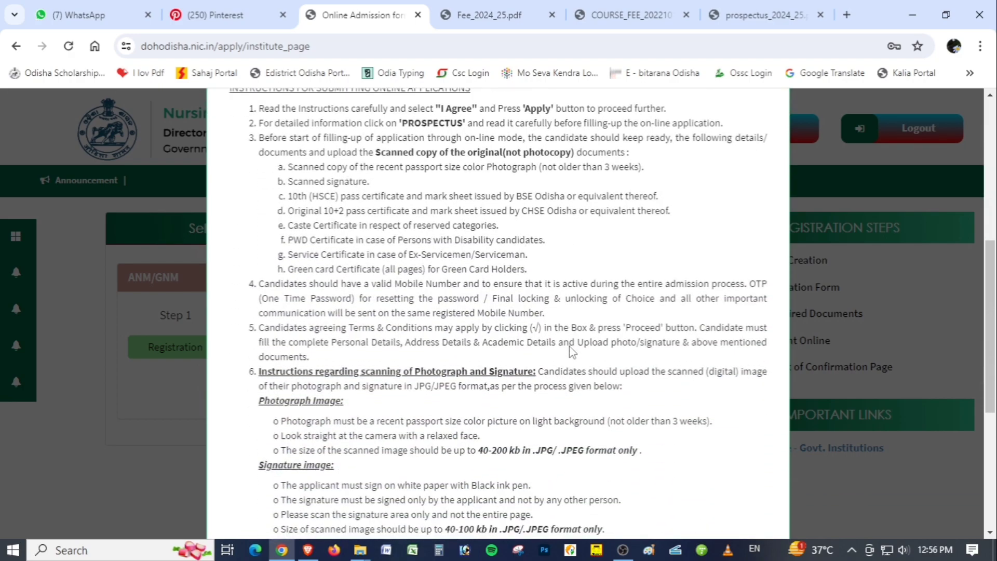
{"action": "scroll", "coordinate": [570, 345], "scroll_direction": "down", "scroll_amount": 6}
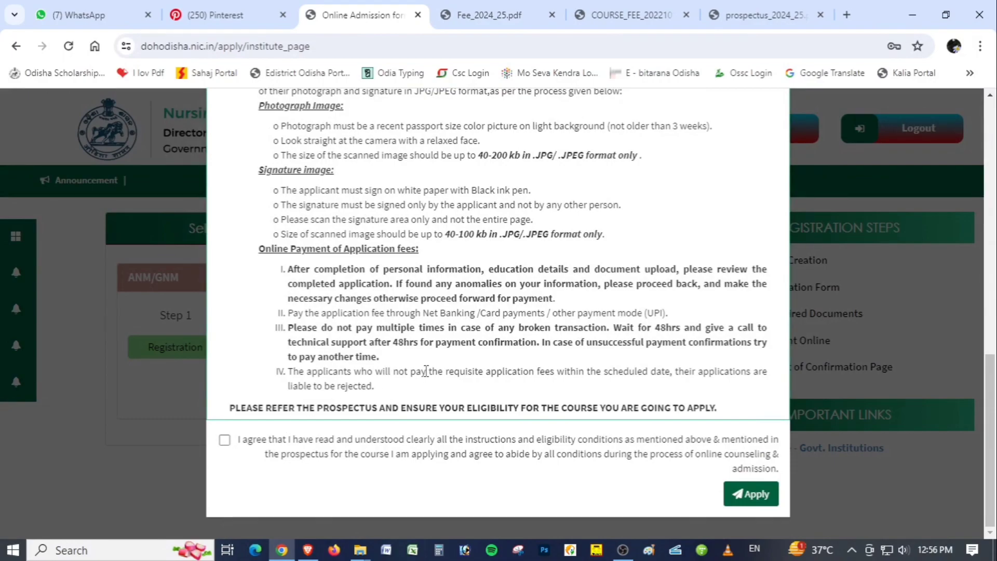
{"action": "scroll", "coordinate": [427, 371], "scroll_direction": "up", "scroll_amount": 3}
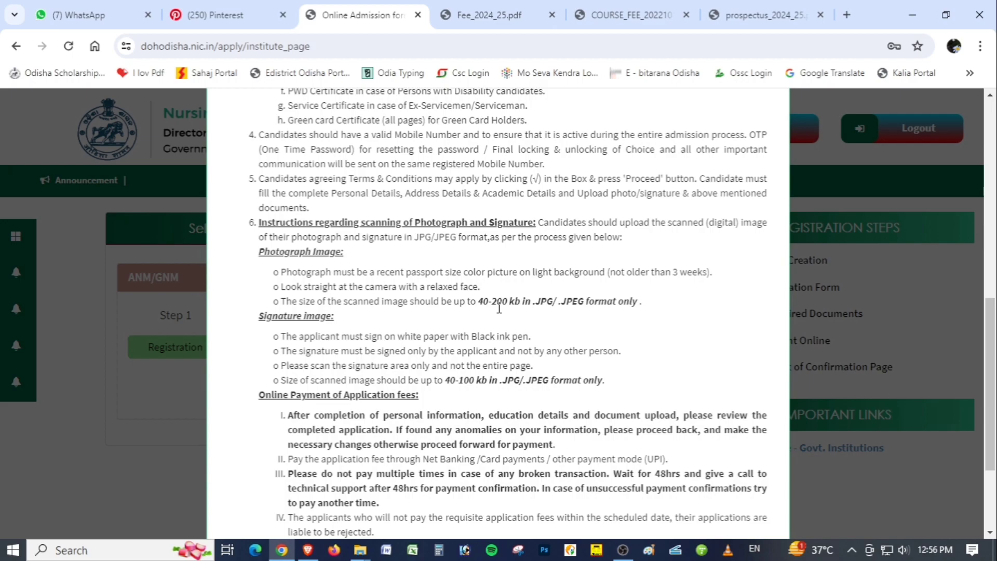
{"action": "left_click_drag", "start_coordinate": [611, 273], "coordinate": [708, 272]}
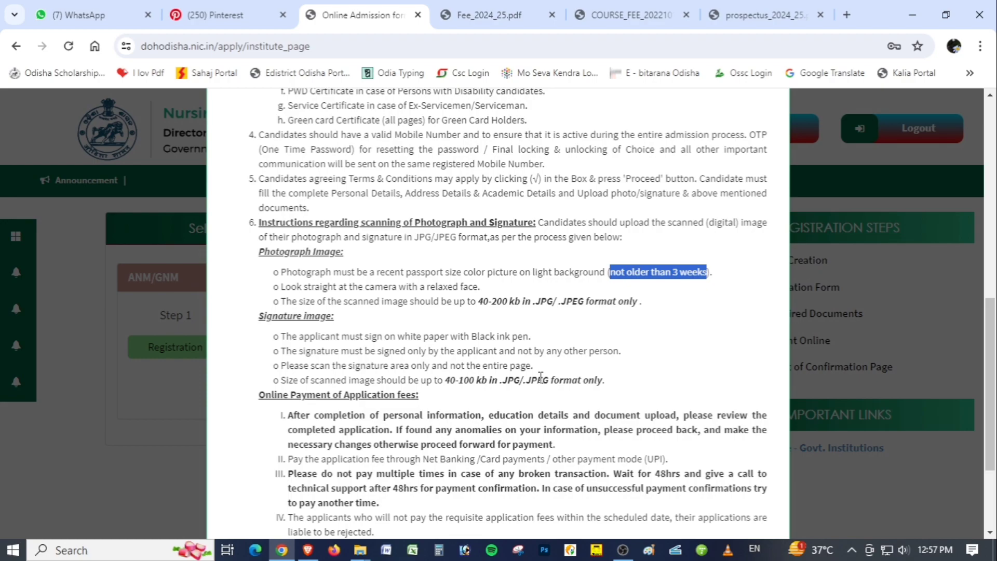
Agree to the instructions and eligibility conditions and proceed to the application form
{"action": "scroll", "coordinate": [528, 383], "scroll_direction": "down", "scroll_amount": 1}
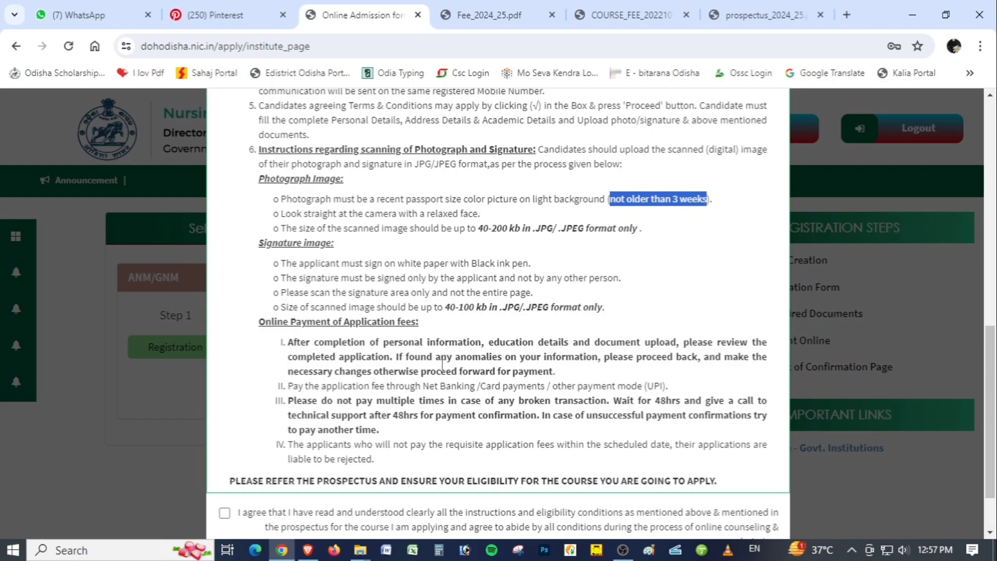
{"action": "scroll", "coordinate": [519, 377], "scroll_direction": "down", "scroll_amount": 2}
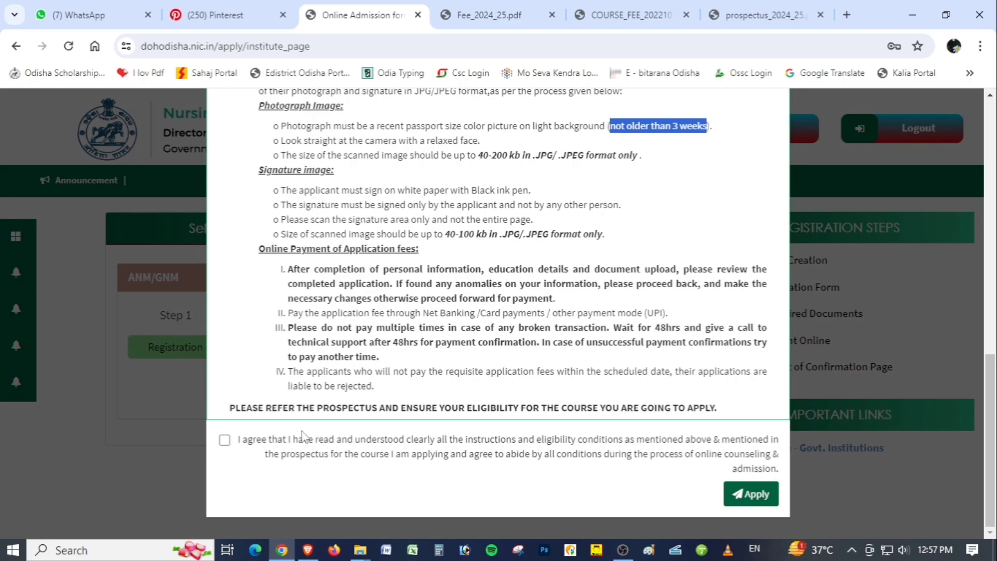
{"action": "left_click", "coordinate": [224, 440]}
{"action": "left_click", "coordinate": [752, 495]}
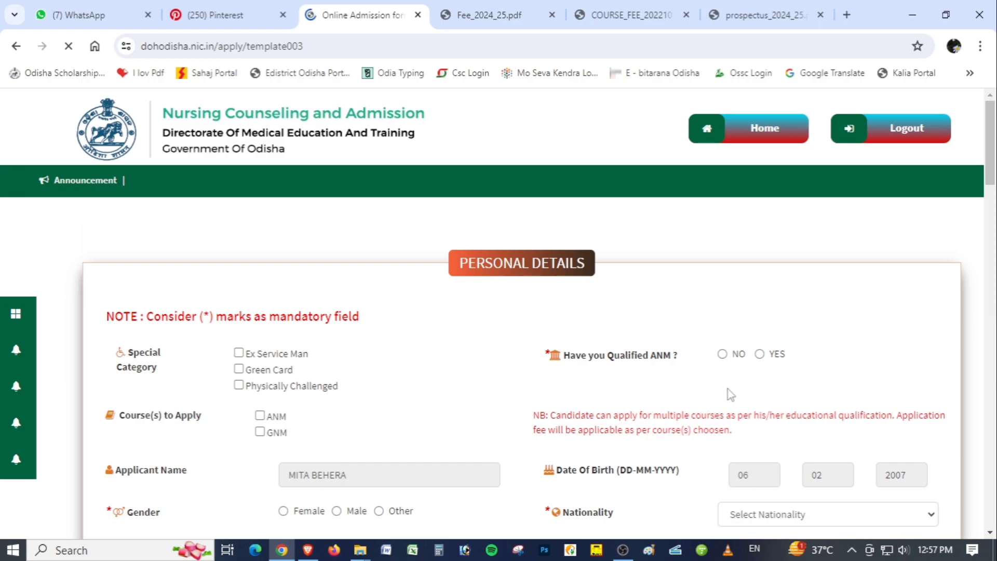
Highlight the note about mandatory fields above the Personal Details form, then clear the highlight
{"action": "scroll", "coordinate": [994, 199], "scroll_direction": "down", "scroll_amount": 3}
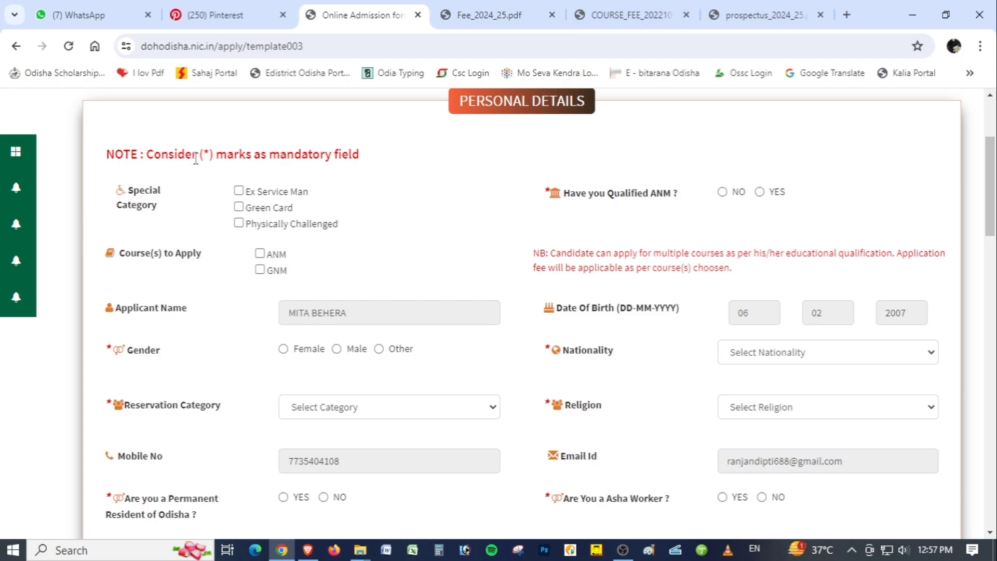
{"action": "left_click_drag", "start_coordinate": [199, 156], "coordinate": [374, 158]}
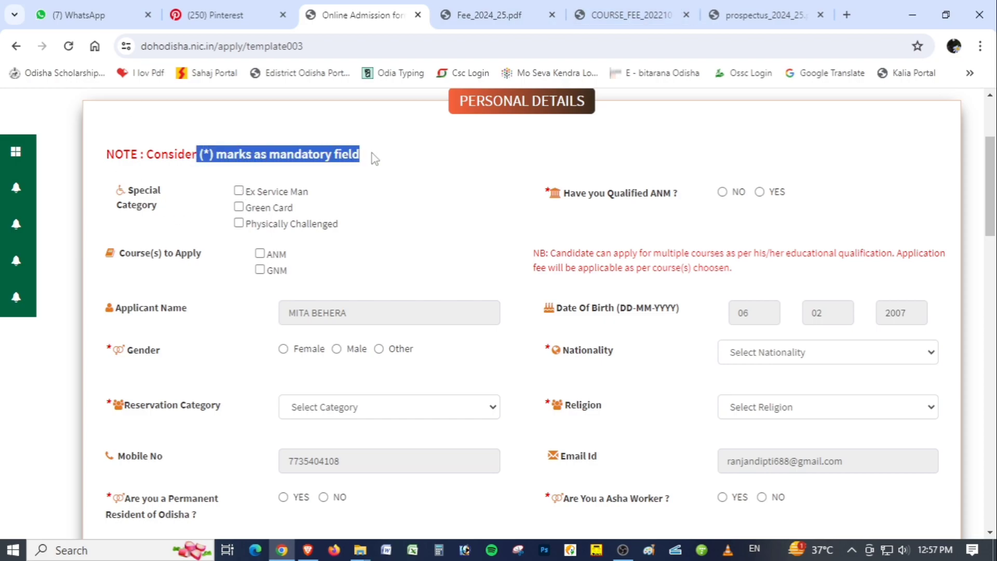
{"action": "left_click", "coordinate": [435, 184]}
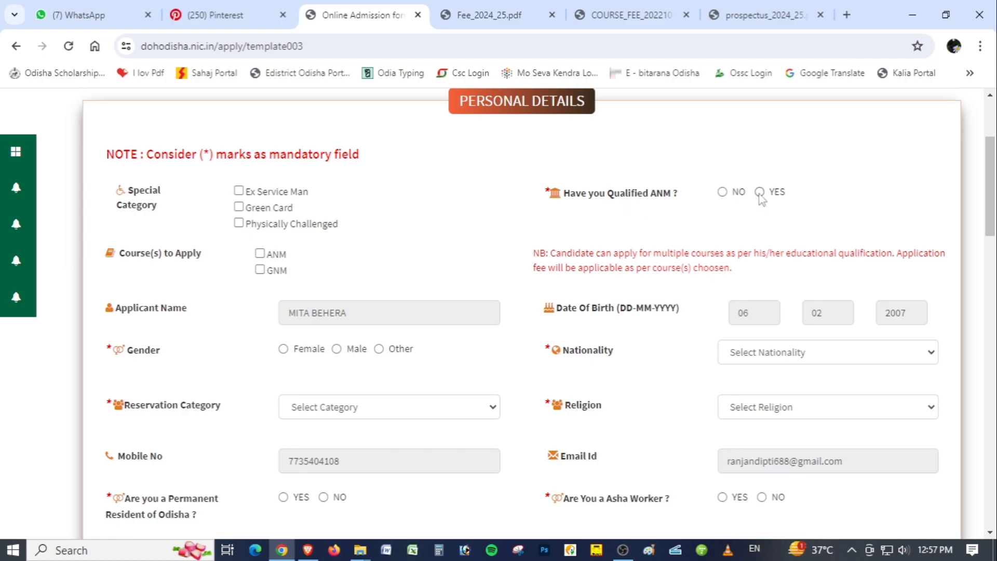
Answer NO to having qualified ANM and leave only ANM selected under Course(s) to Apply
{"action": "left_click", "coordinate": [722, 193]}
{"action": "left_click", "coordinate": [260, 254]}
{"action": "left_click", "coordinate": [265, 271]}
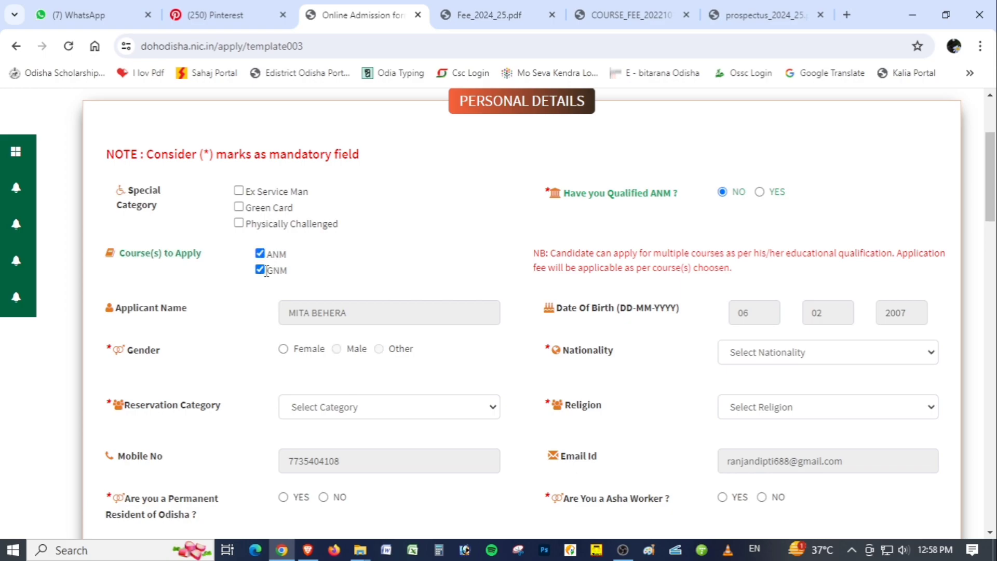
{"action": "left_click", "coordinate": [260, 270]}
Set the applicant's gender to Female, reservation category to SC and nationality to Indian
{"action": "scroll", "coordinate": [435, 305], "scroll_direction": "down", "scroll_amount": 1}
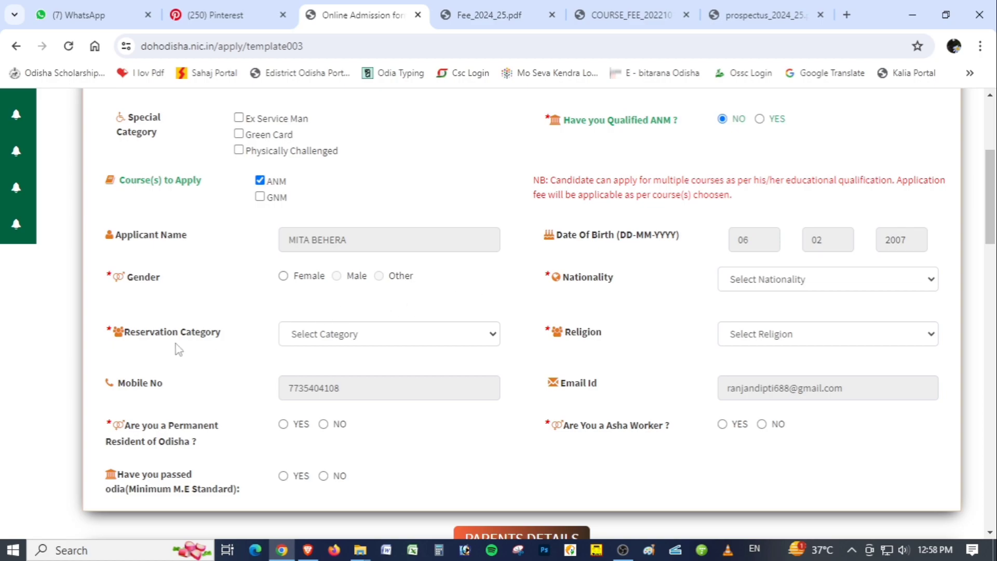
{"action": "left_click", "coordinate": [283, 277]}
{"action": "left_click", "coordinate": [368, 340]}
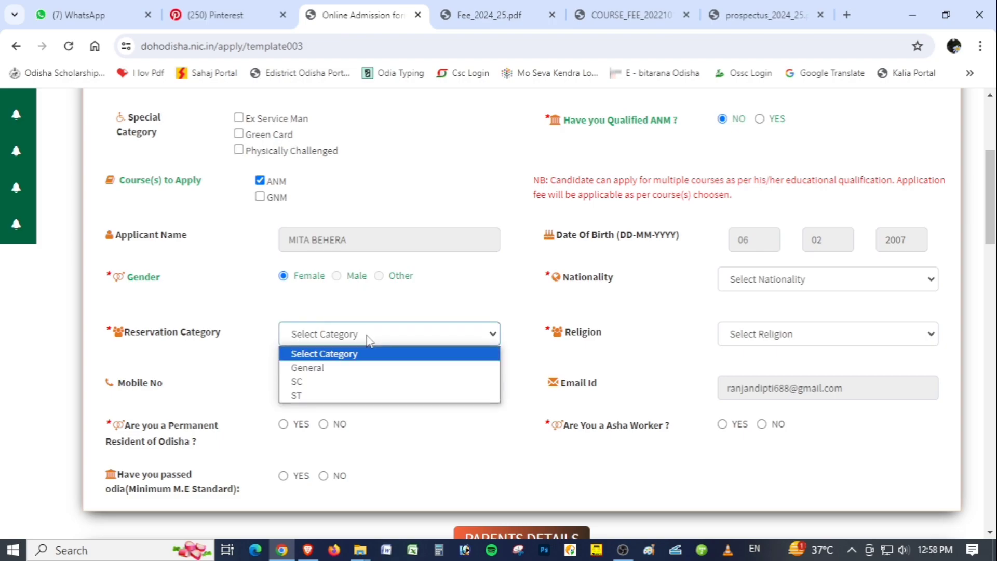
{"action": "left_click", "coordinate": [378, 387]}
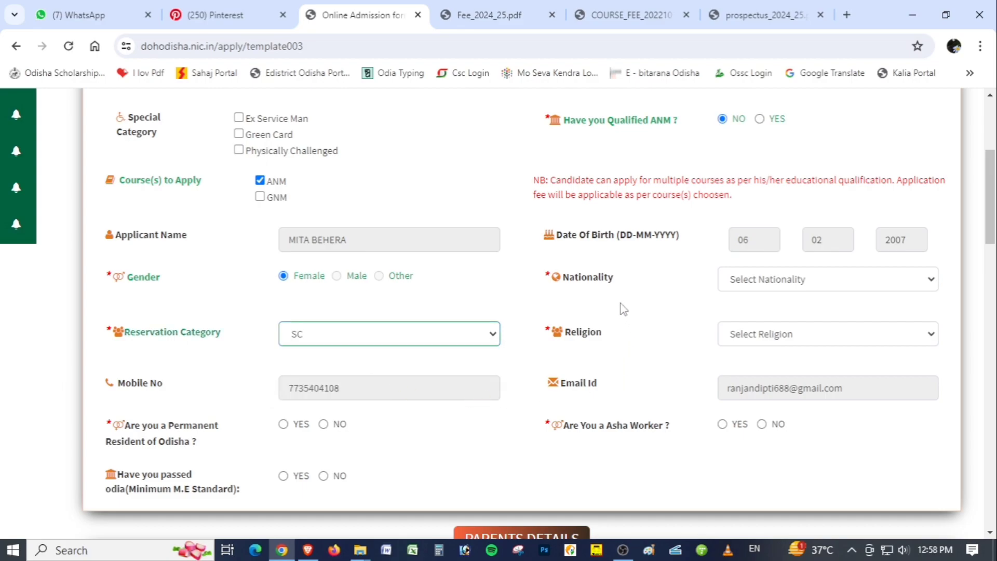
{"action": "left_click", "coordinate": [824, 286]}
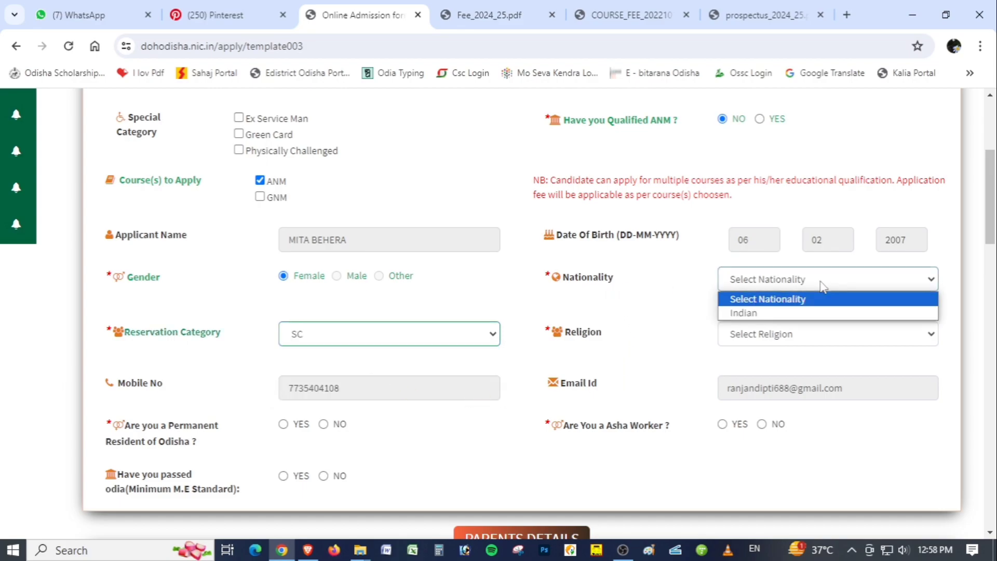
{"action": "left_click", "coordinate": [793, 314]}
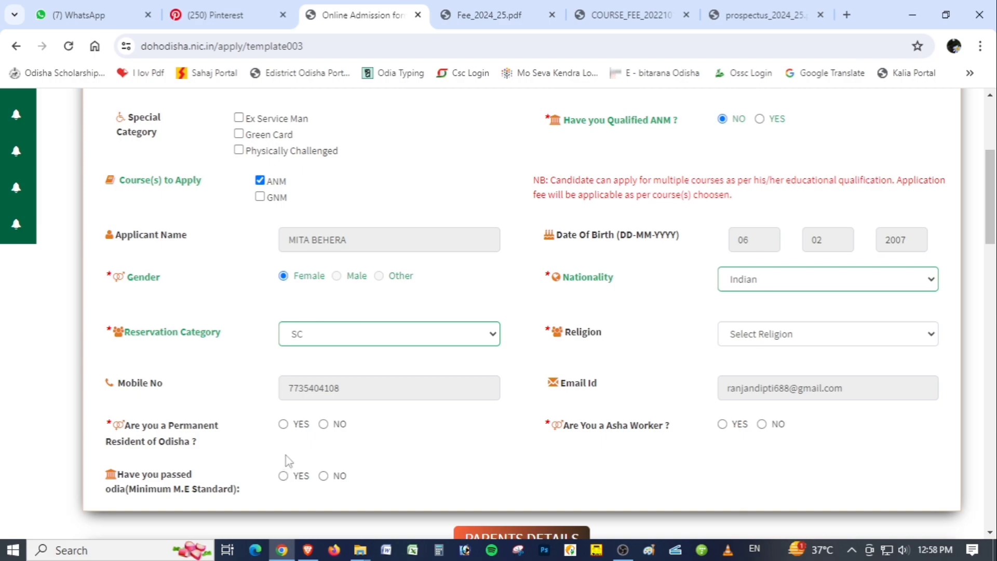
Answer YES to permanent resident of Odisha, YES to having passed Odia, and NO to being an Asha worker
{"action": "left_click", "coordinate": [284, 424]}
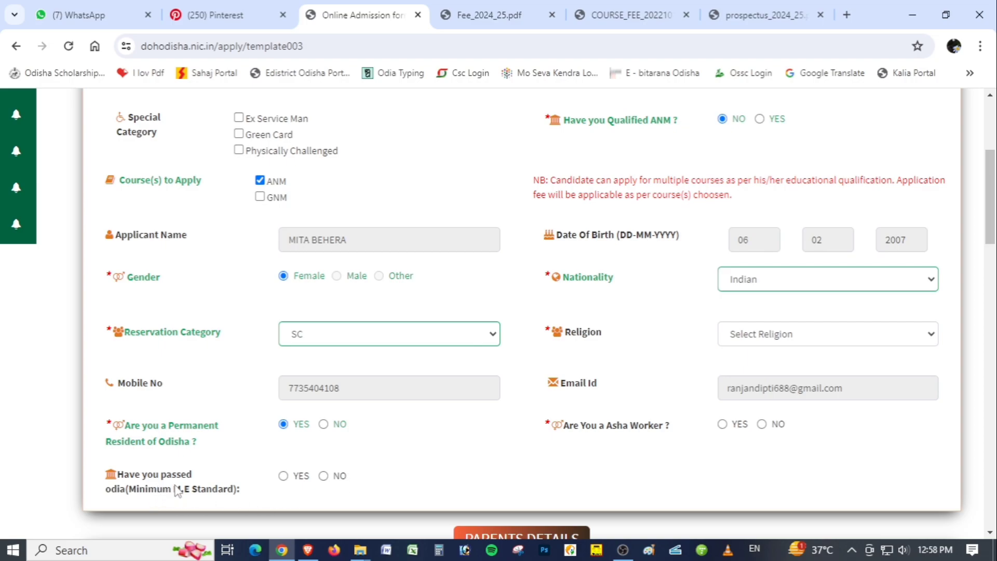
{"action": "left_click", "coordinate": [283, 476]}
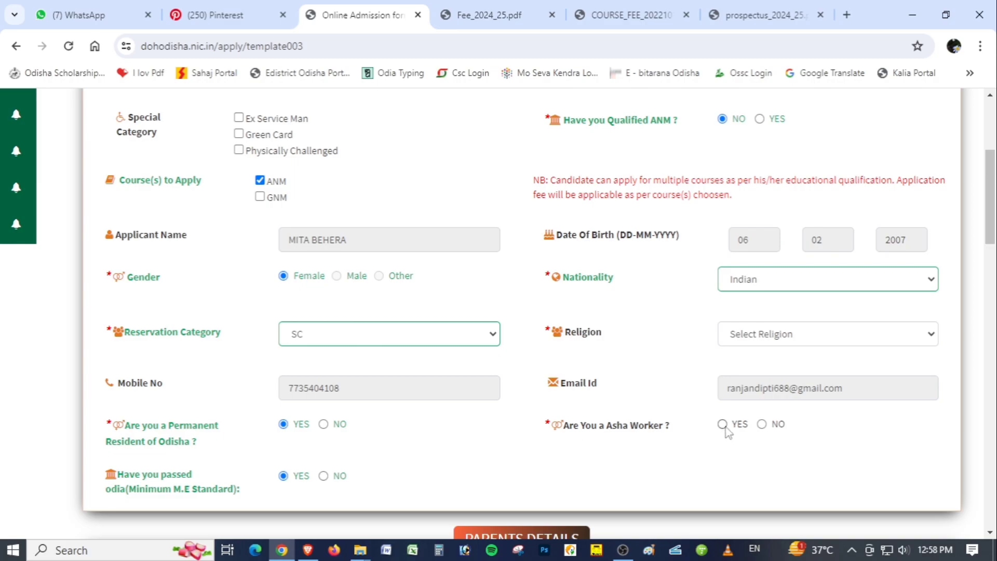
{"action": "left_click", "coordinate": [762, 424]}
Enter FARMER as the father's occupation and fill in the father's mobile number under Parents Details
{"action": "left_click_drag", "start_coordinate": [991, 203], "coordinate": [993, 295]}
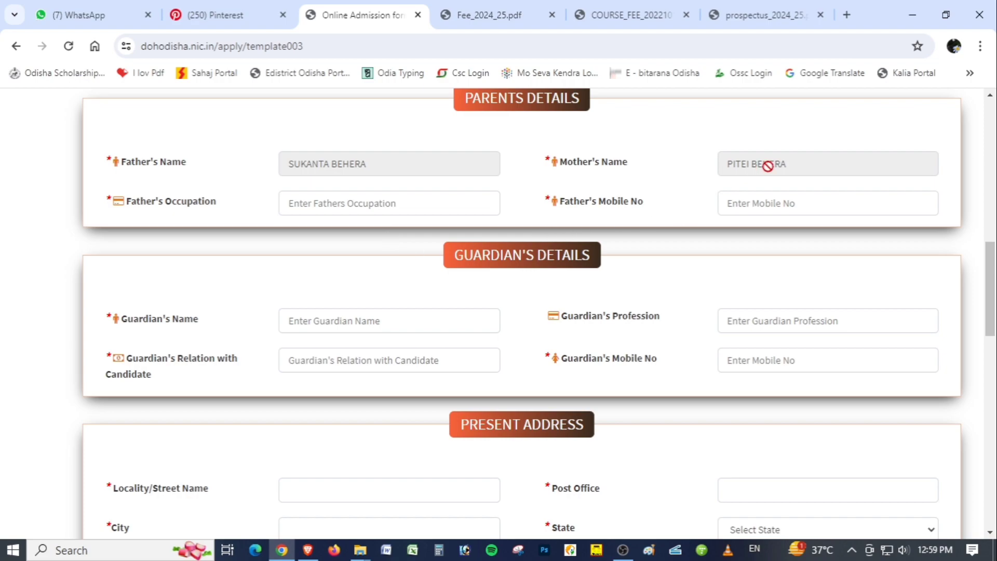
{"action": "left_click", "coordinate": [345, 208]}
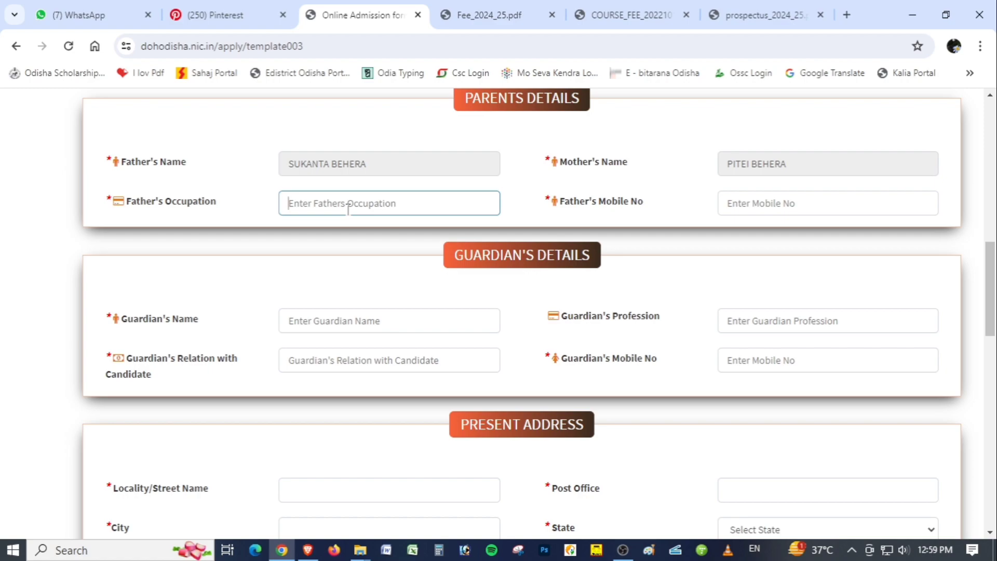
{"action": "type", "text": "FARMER"}
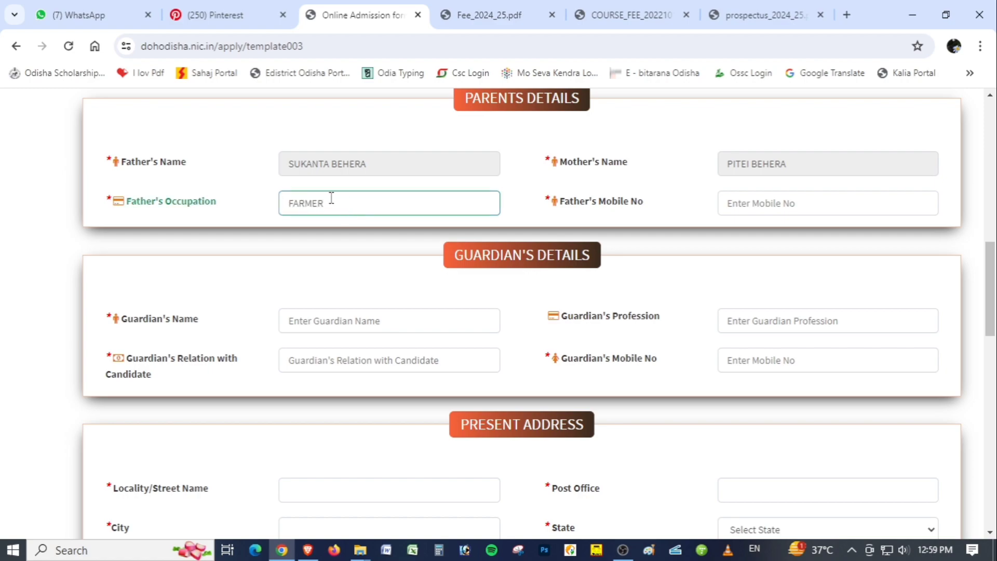
{"action": "left_click", "coordinate": [761, 207]}
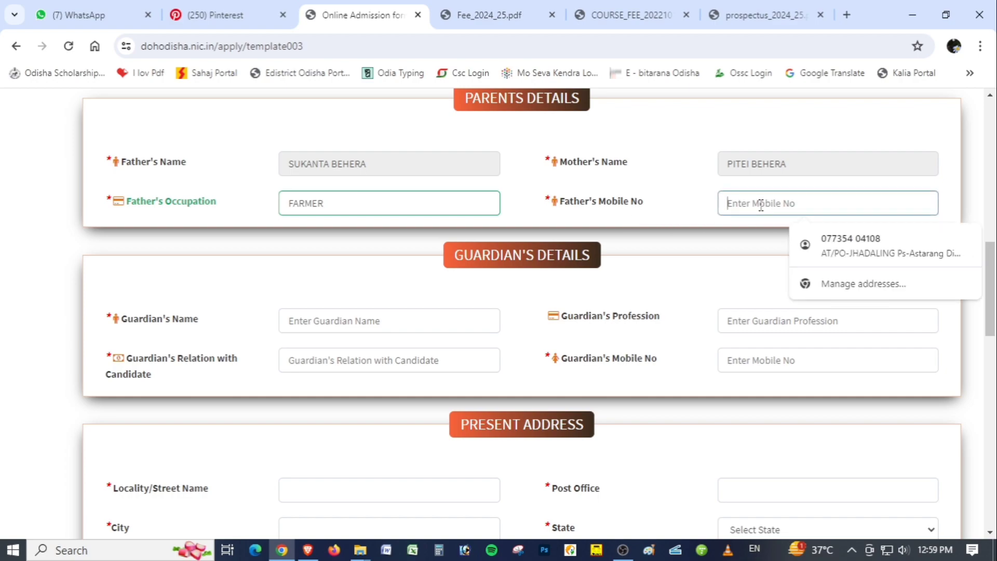
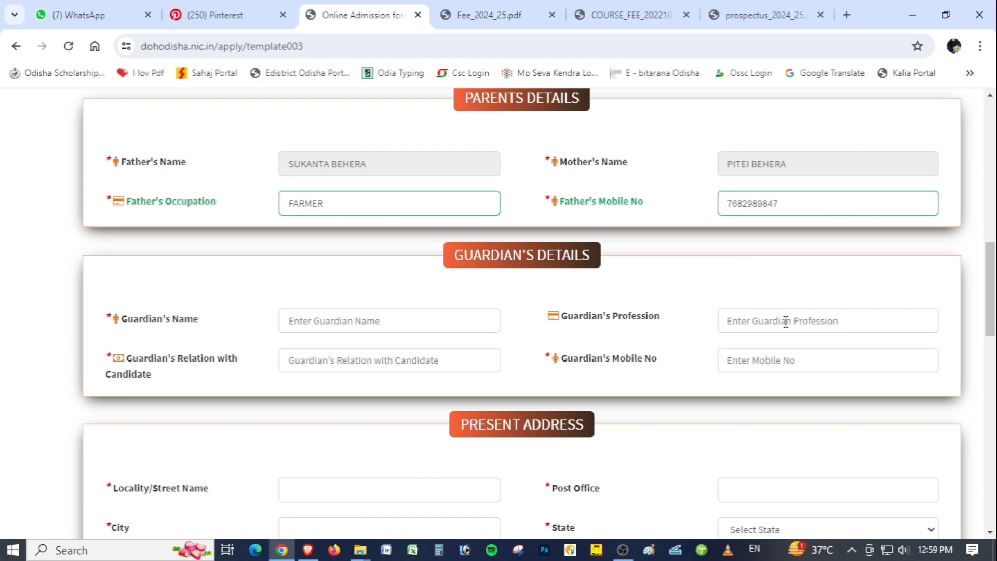
Set the present address's state to ODISHA and district to PURI, and try to mark the permanent address as the same
{"action": "left_click_drag", "start_coordinate": [990, 292], "coordinate": [992, 358]}
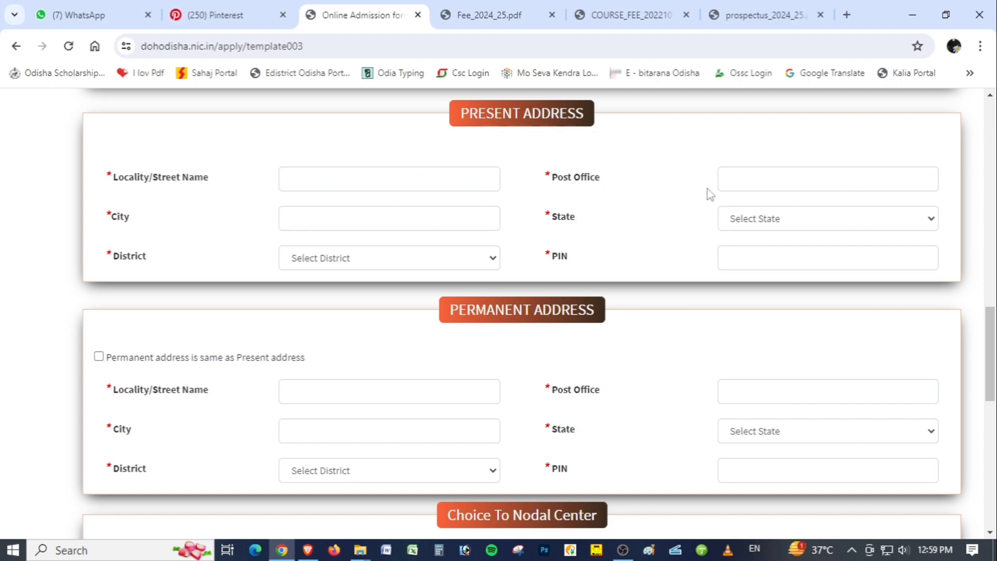
{"action": "left_click", "coordinate": [777, 184]}
{"action": "left_click", "coordinate": [324, 219]}
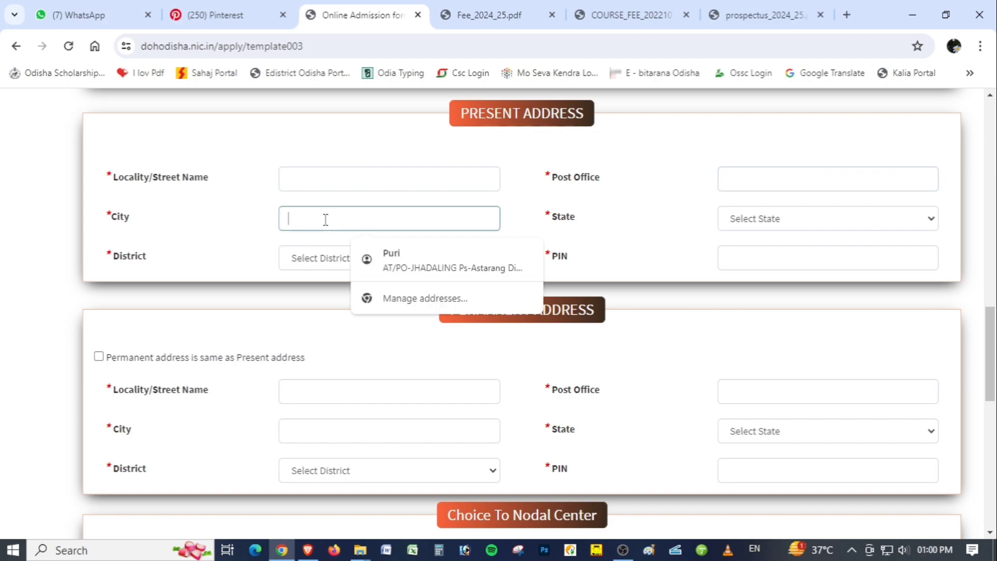
{"action": "left_click", "coordinate": [758, 223]}
{"action": "left_click", "coordinate": [751, 251]}
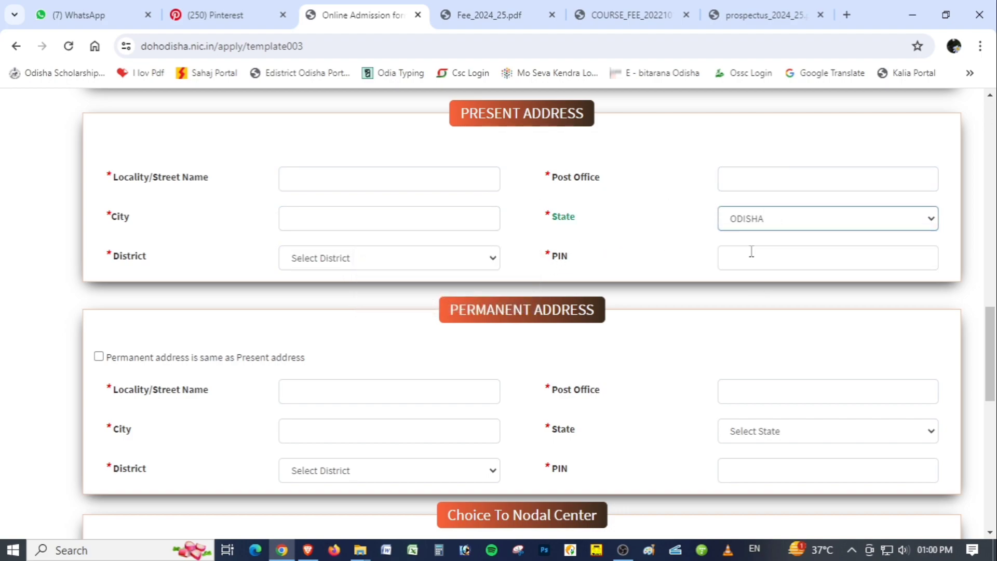
{"action": "left_click", "coordinate": [351, 259]}
{"action": "scroll", "coordinate": [367, 386], "scroll_direction": "down", "scroll_amount": 4}
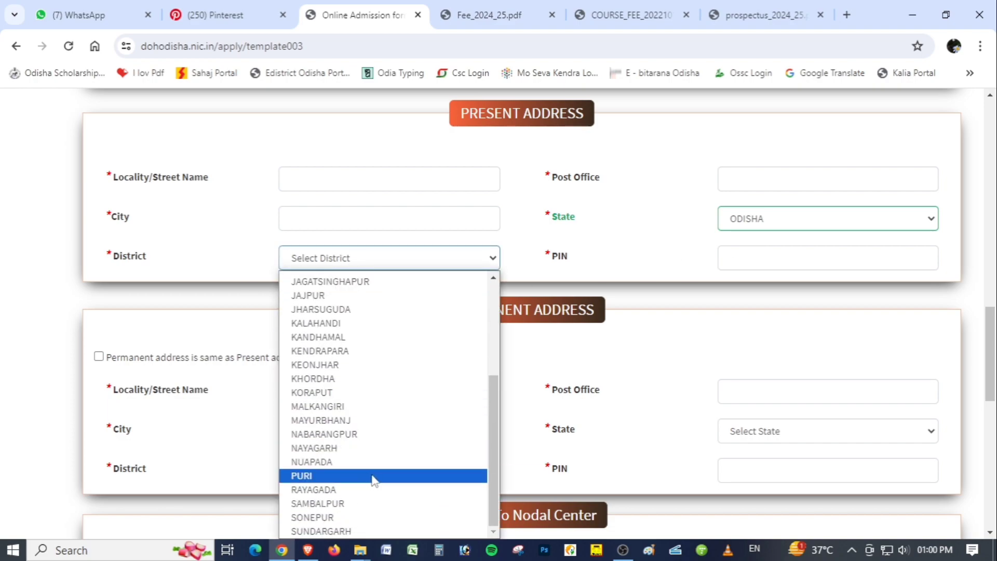
{"action": "left_click", "coordinate": [372, 473]}
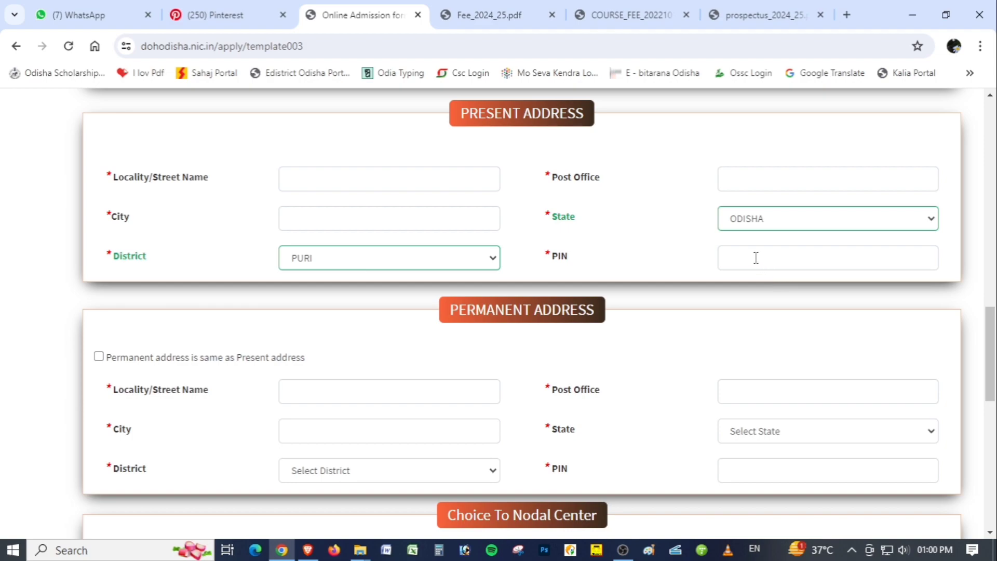
{"action": "scroll", "coordinate": [640, 325], "scroll_direction": "down", "scroll_amount": 3}
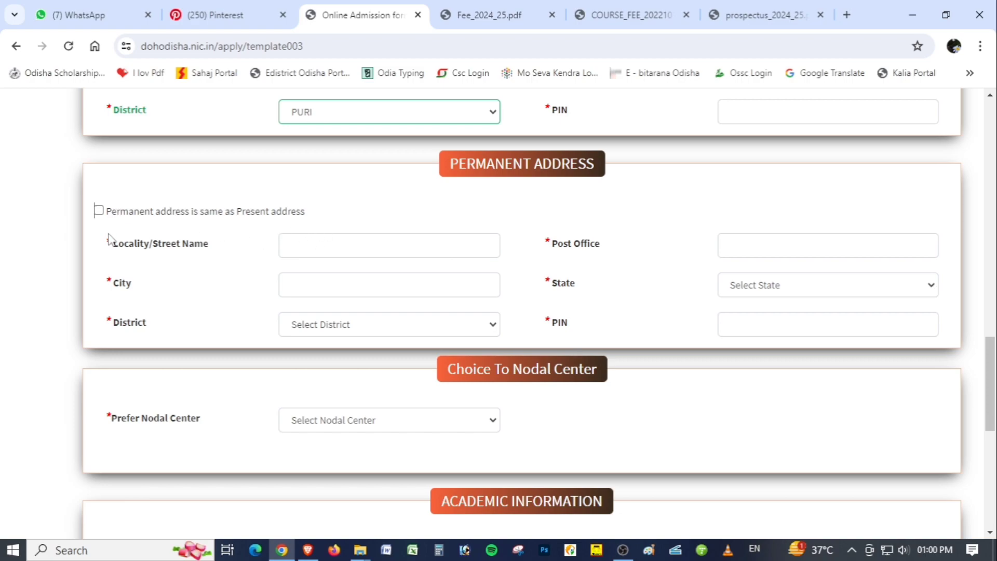
{"action": "left_click", "coordinate": [98, 210]}
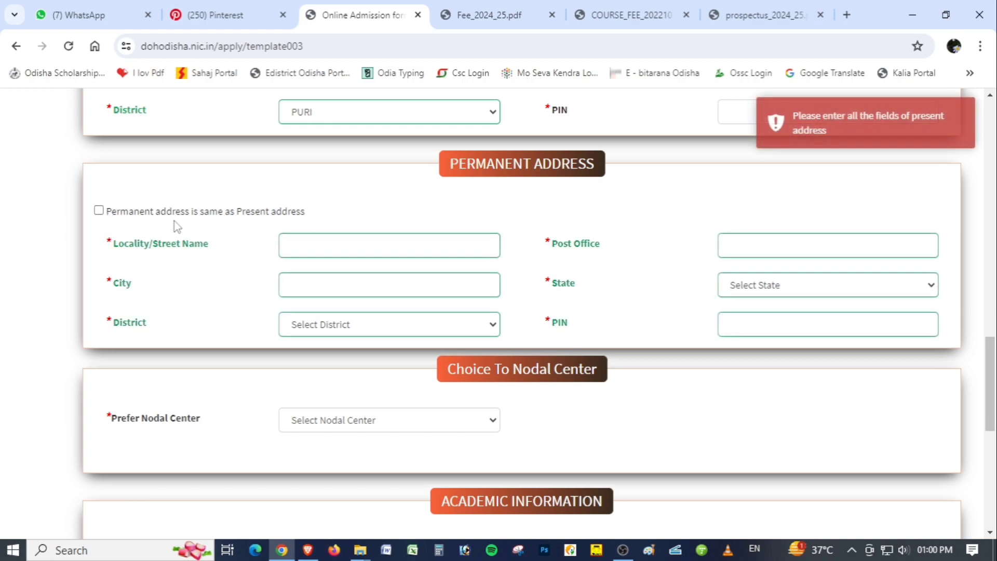
Choose ANM Training Centre, Puri as the preferred nodal center
{"action": "scroll", "coordinate": [498, 270], "scroll_direction": "down", "scroll_amount": 1}
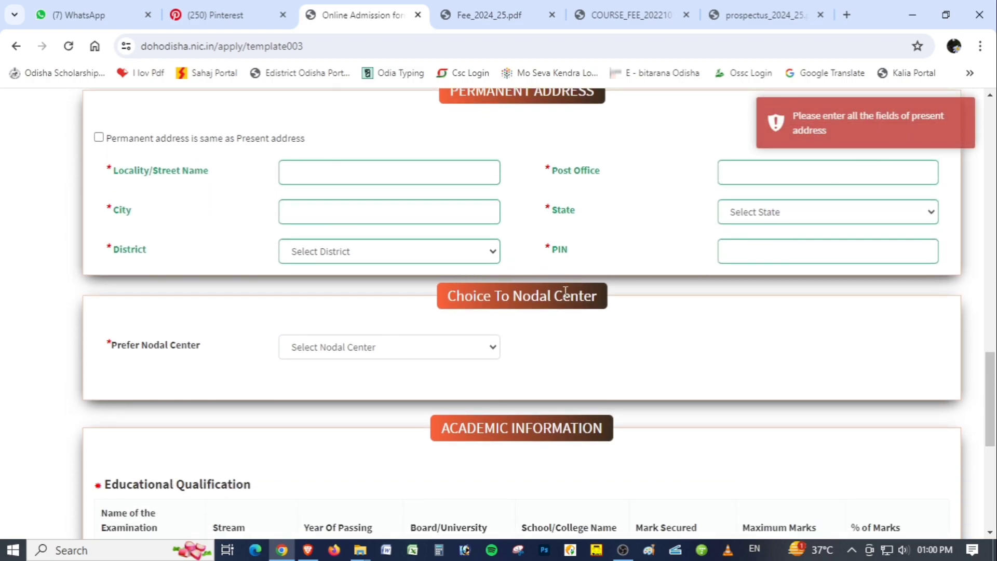
{"action": "scroll", "coordinate": [617, 324], "scroll_direction": "down", "scroll_amount": 1}
{"action": "scroll", "coordinate": [617, 324], "scroll_direction": "down", "scroll_amount": 1}
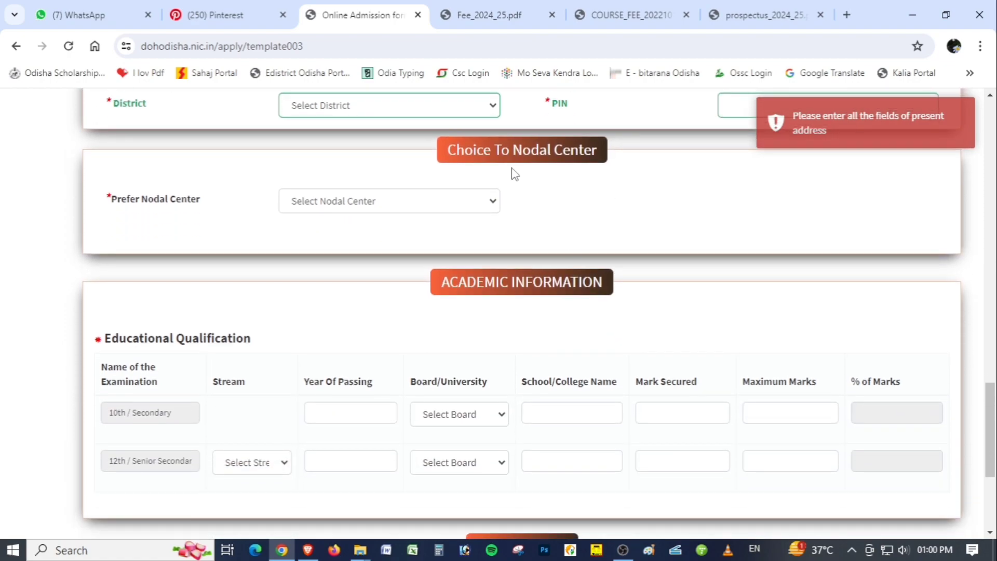
{"action": "left_click", "coordinate": [363, 208]}
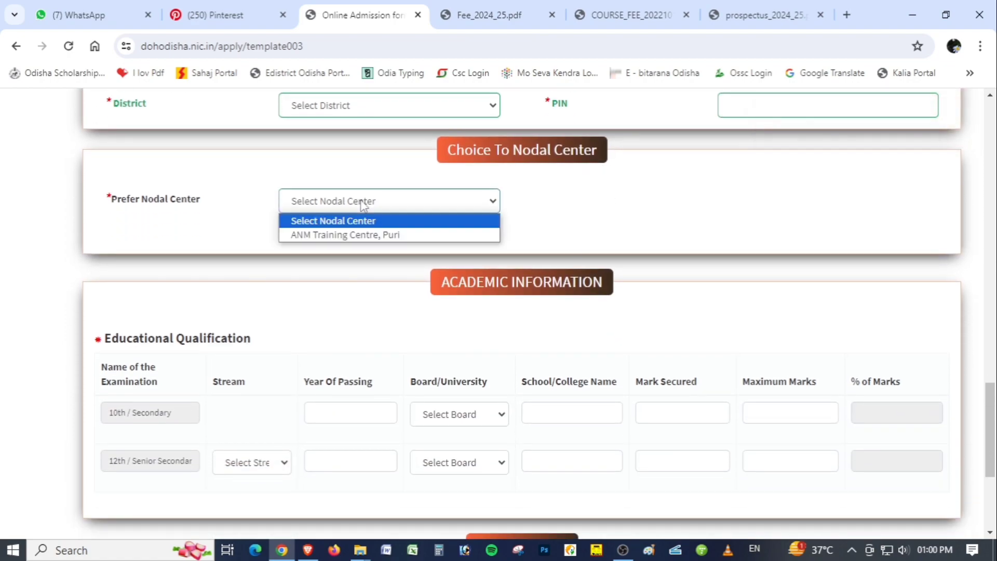
{"action": "left_click", "coordinate": [371, 237]}
Select BSE as the board for the 10th / Secondary examination under Educational Qualification
{"action": "scroll", "coordinate": [649, 341], "scroll_direction": "down", "scroll_amount": 2}
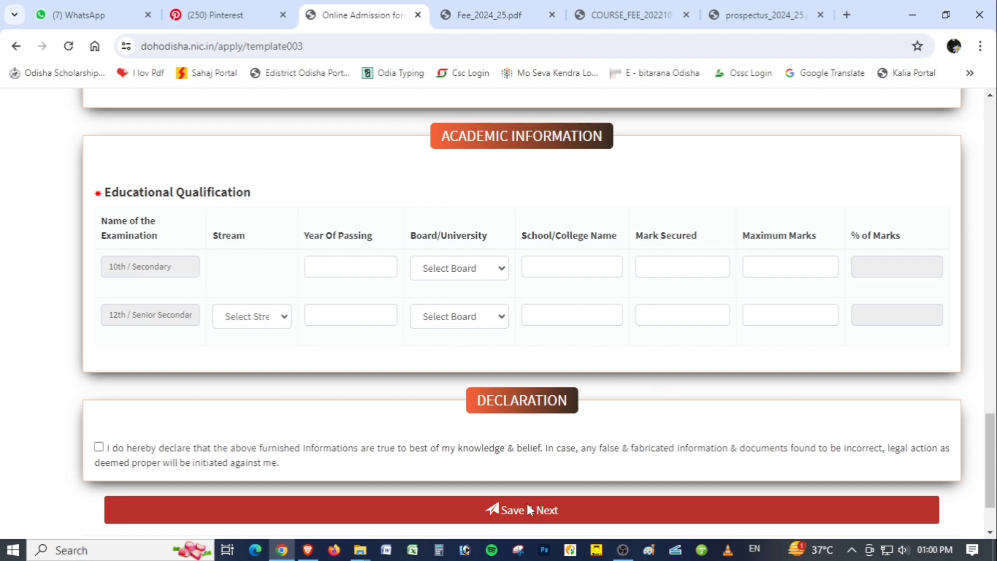
{"action": "left_click", "coordinate": [168, 267]}
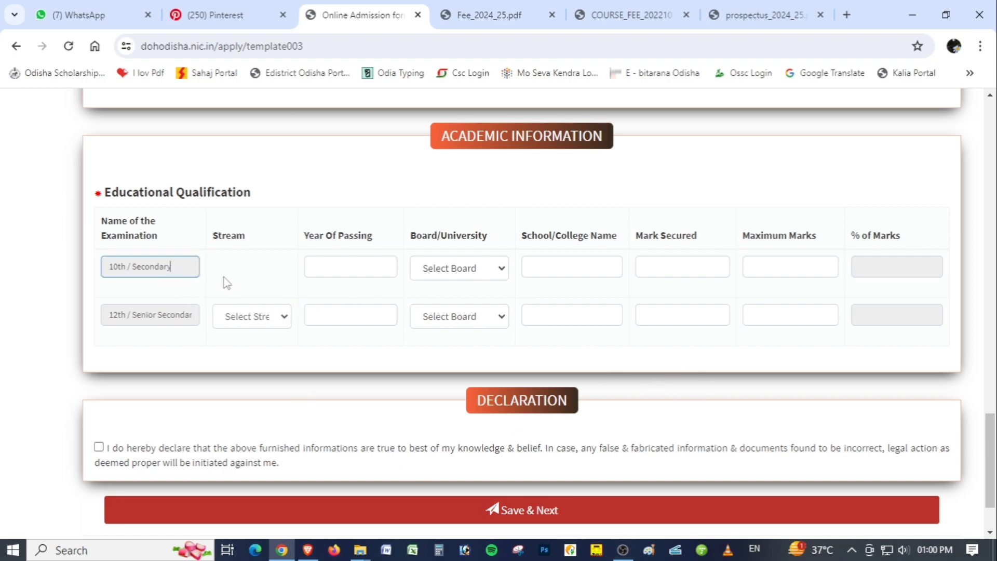
{"action": "left_click", "coordinate": [346, 270]}
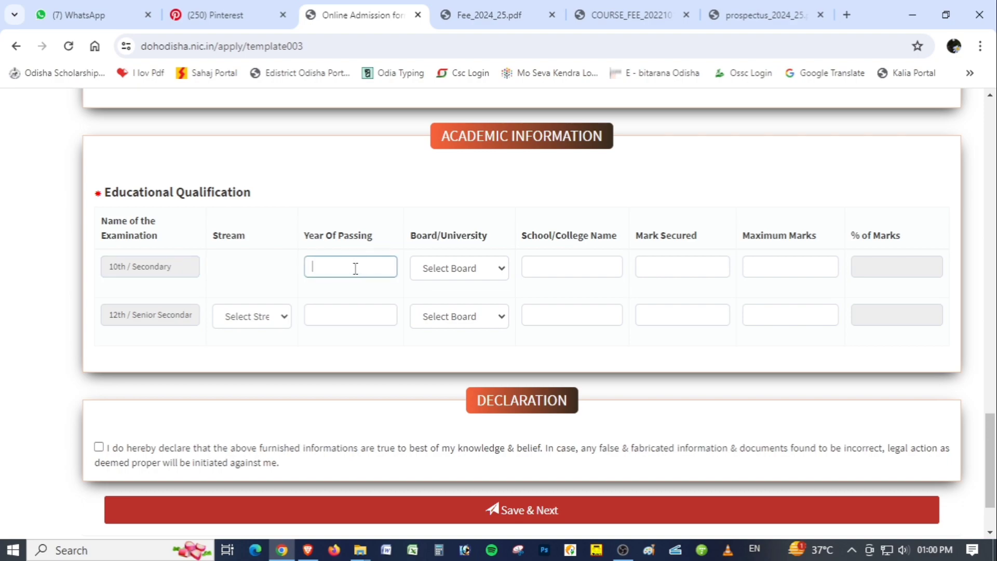
{"action": "left_click", "coordinate": [460, 275]}
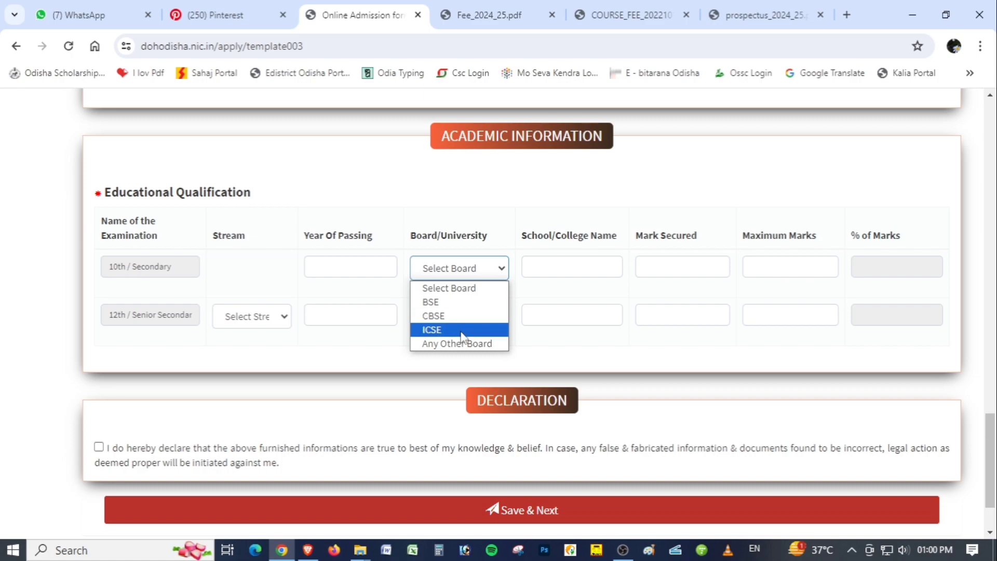
{"action": "left_click", "coordinate": [463, 303]}
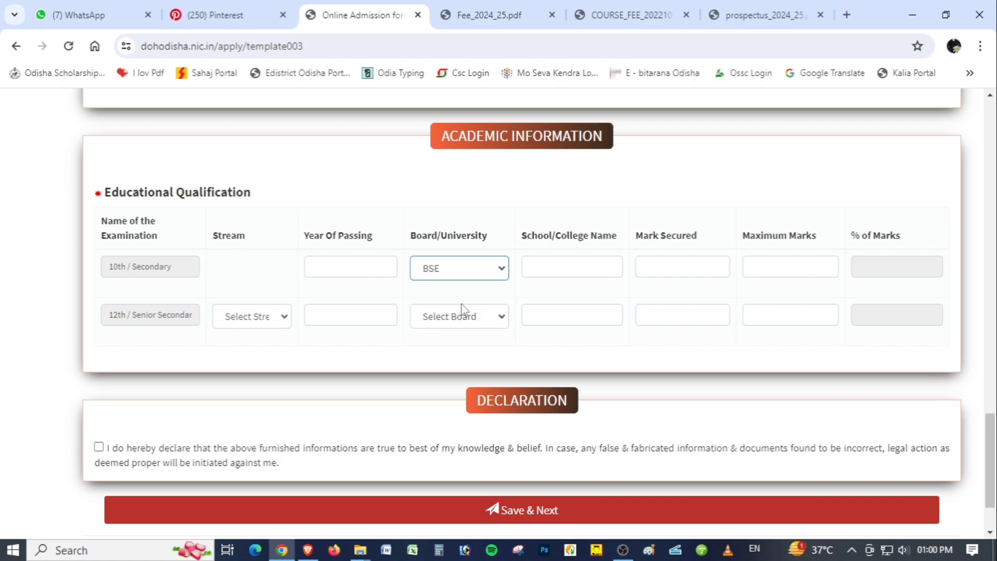
{"action": "left_click", "coordinate": [556, 270]}
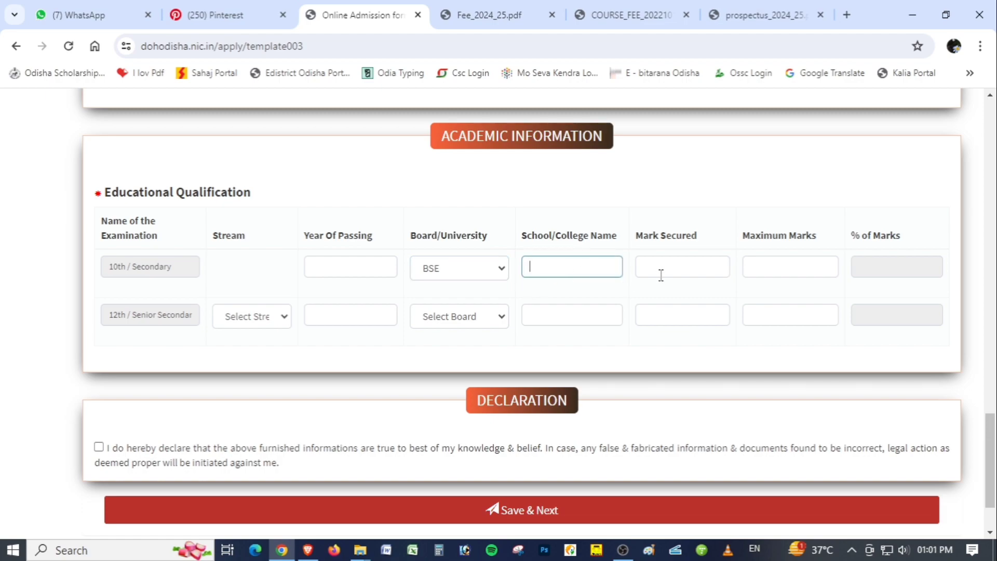
Enter 600 as the maximum marks and 380 as the mark secured for the 10th / Secondary examination
{"action": "left_click", "coordinate": [683, 271]}
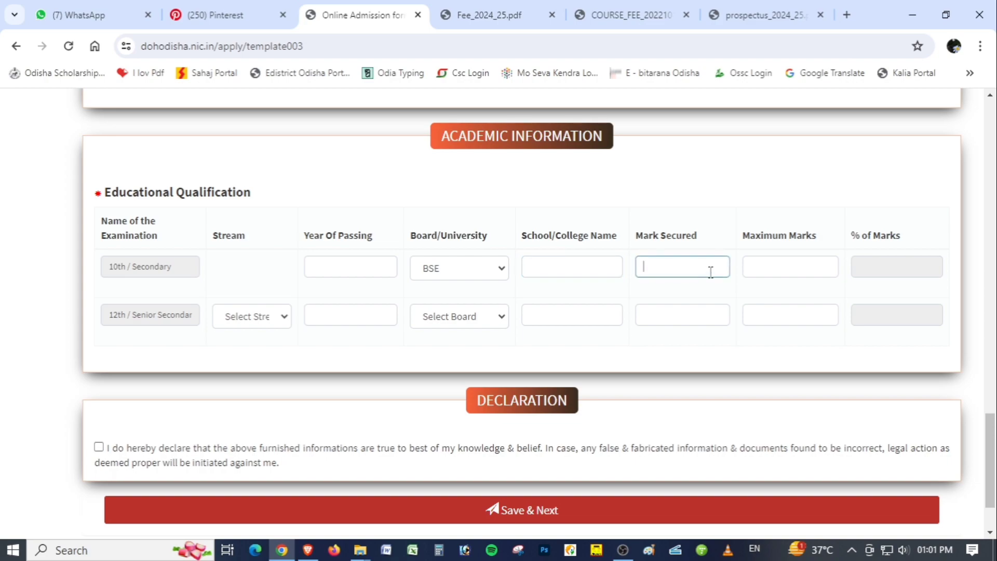
{"action": "left_click", "coordinate": [755, 267]}
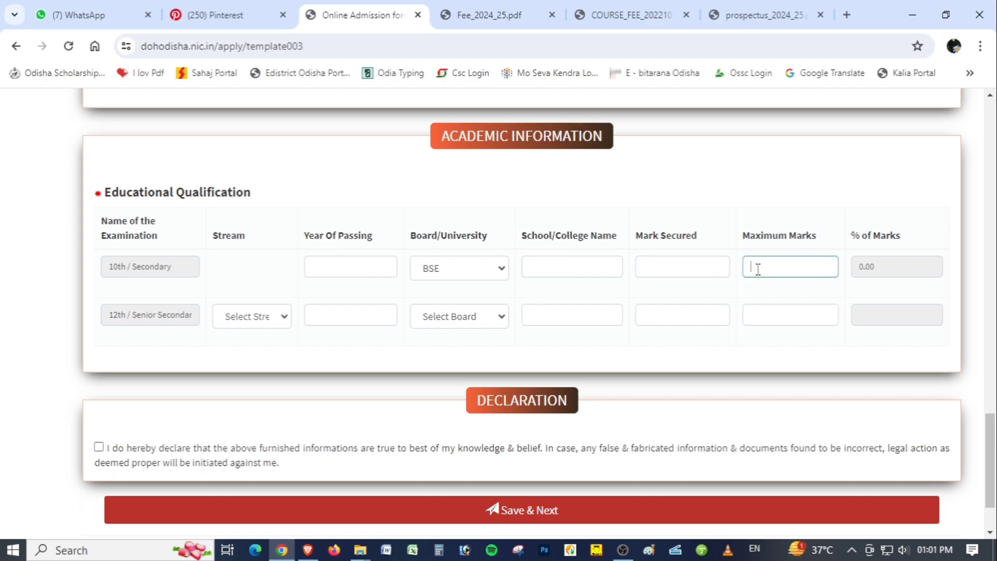
{"action": "type", "text": "600"}
{"action": "left_click", "coordinate": [694, 270]}
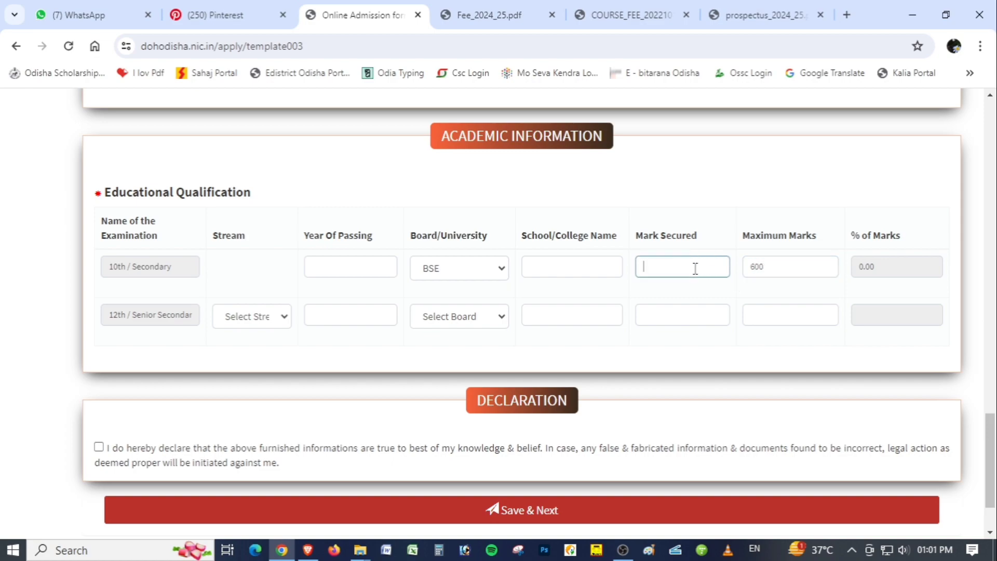
{"action": "type", "text": "280"}
{"action": "key", "text": "BackSpace"}
{"action": "key", "text": "BackSpace"}
{"action": "key", "text": "BackSpace"}
{"action": "type", "text": "380"}
{"action": "left_click", "coordinate": [719, 206]}
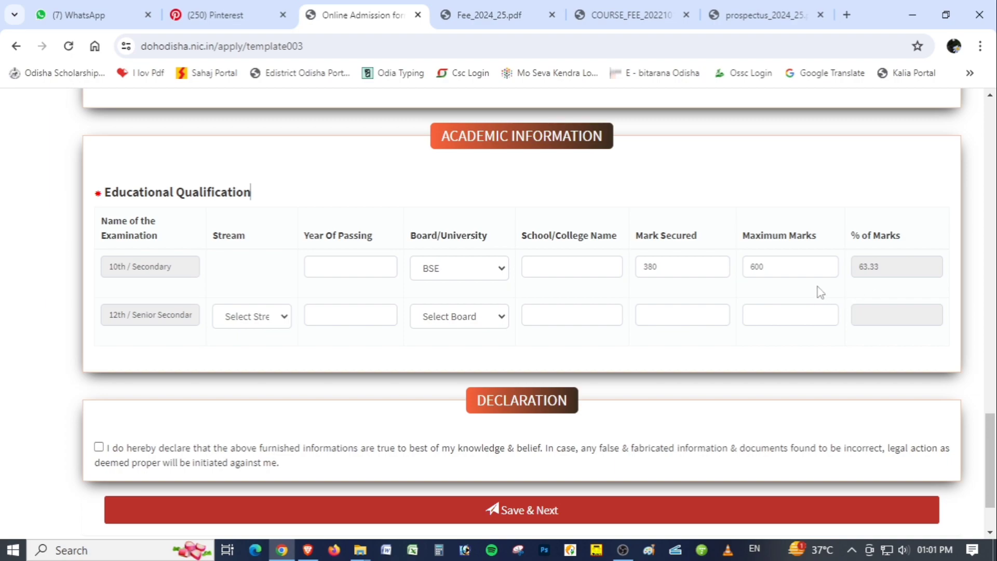
Set the 12th / Senior Secondary examination's stream to Science and its board to CHSE
{"action": "left_click", "coordinate": [266, 316]}
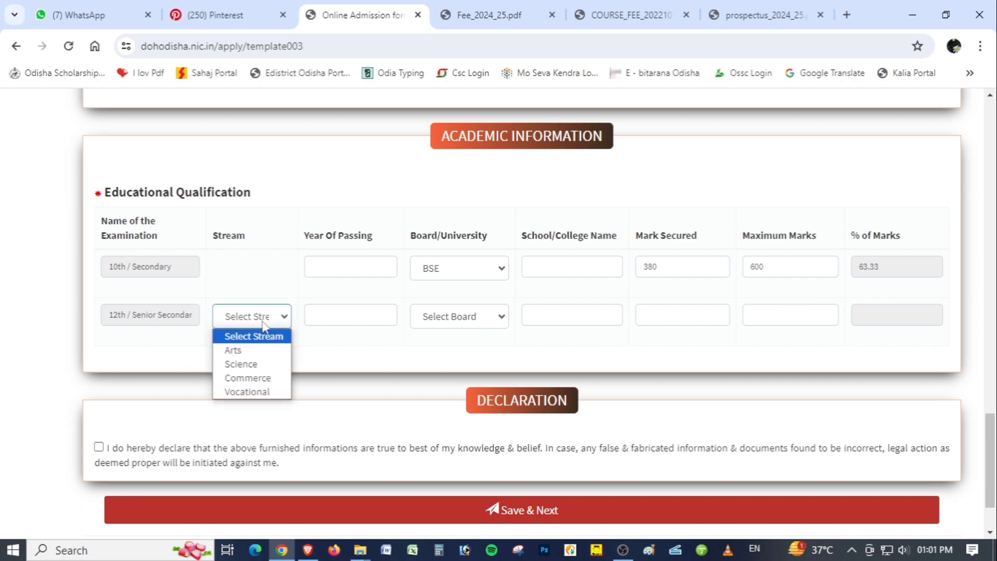
{"action": "left_click", "coordinate": [263, 369]}
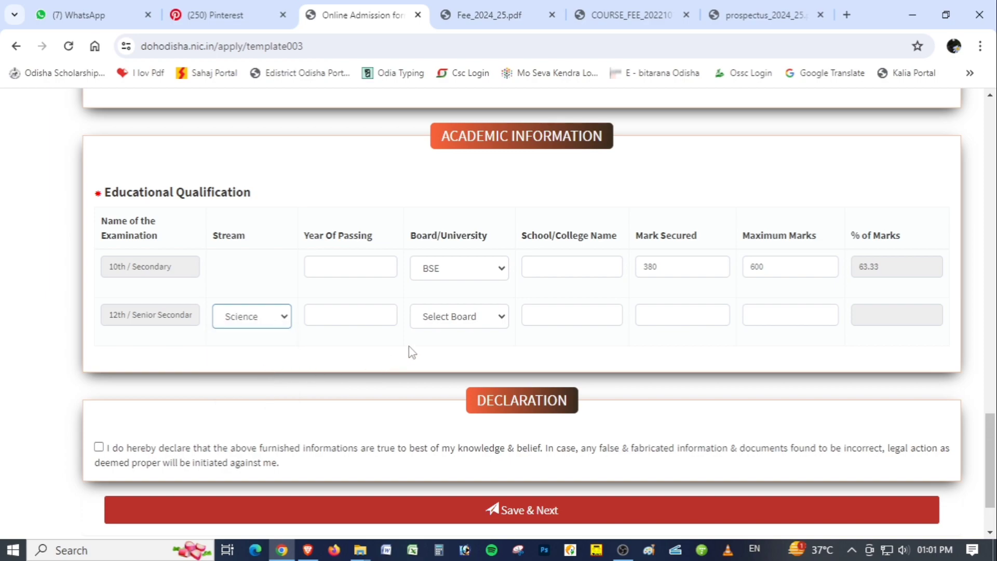
{"action": "left_click", "coordinate": [359, 320]}
{"action": "left_click", "coordinate": [483, 321]}
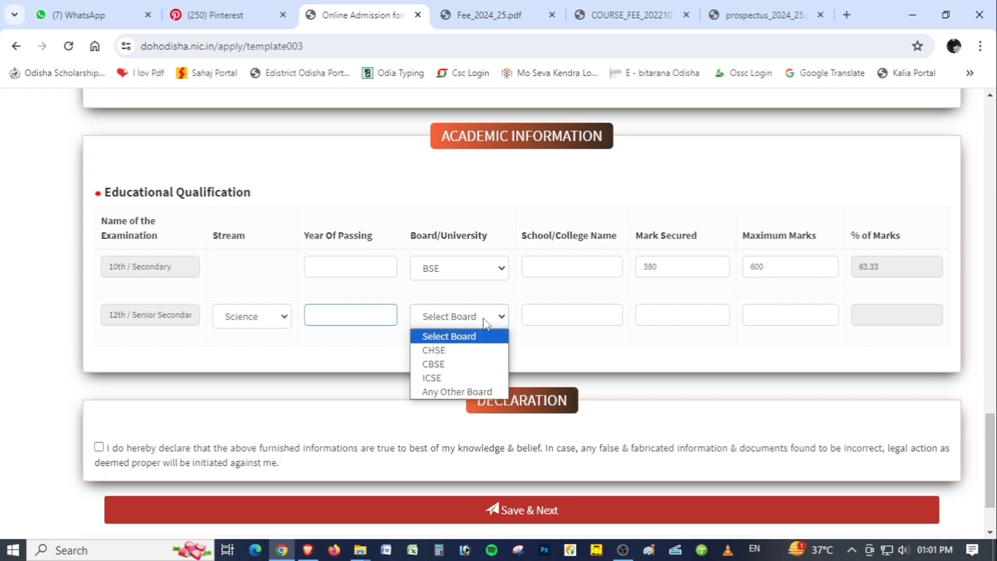
{"action": "left_click", "coordinate": [468, 356]}
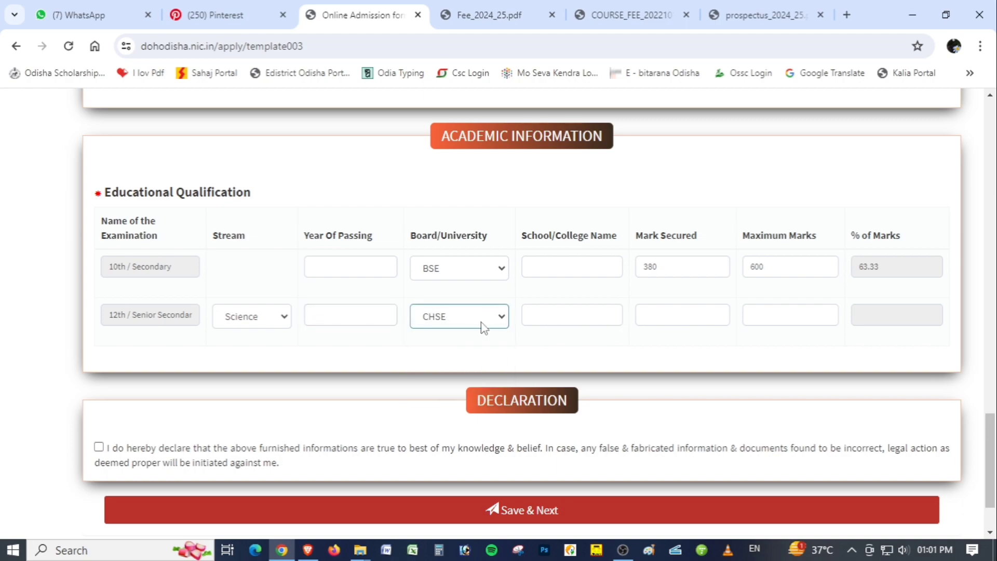
{"action": "left_click", "coordinate": [575, 320]}
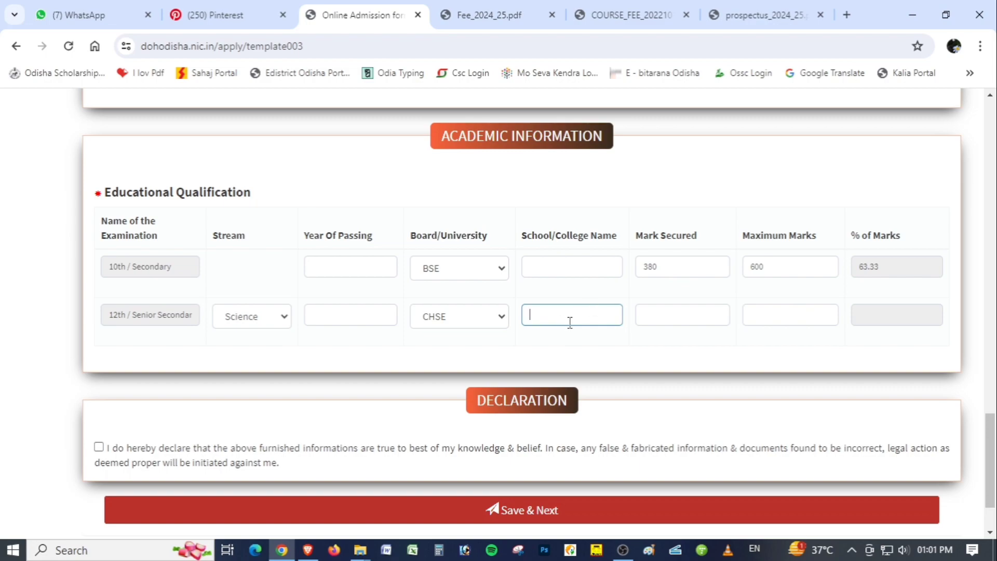
{"action": "left_click", "coordinate": [676, 318]}
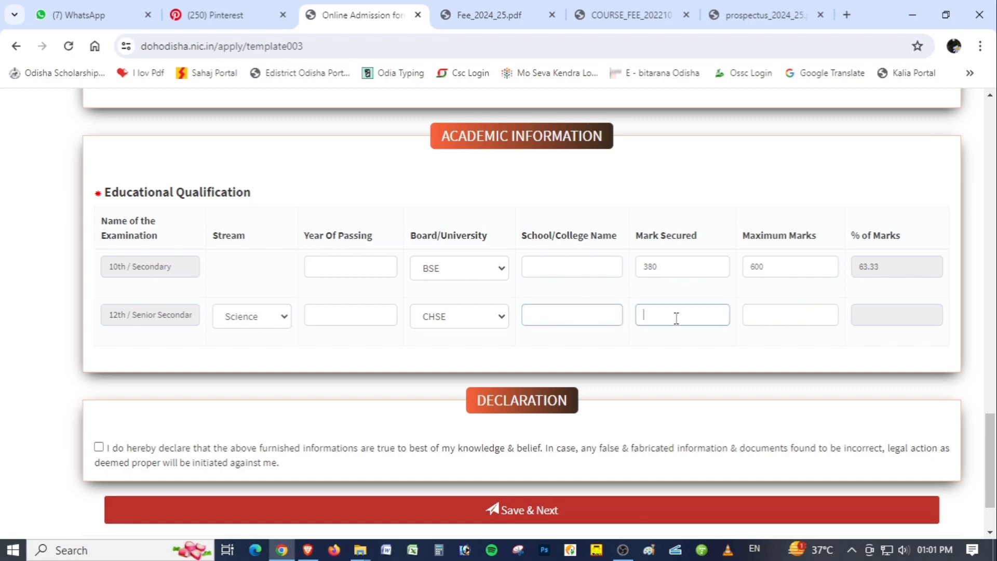
{"action": "left_click", "coordinate": [776, 323]}
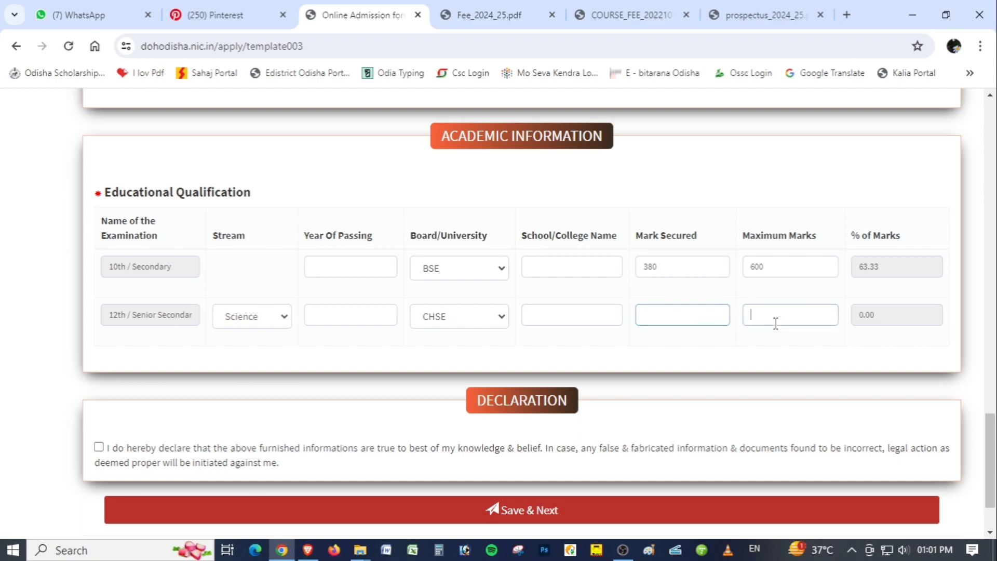
Review the required documents under Document Details, checking file types and size limits for the photo, signature, caste certificate and academic certificates
{"action": "scroll", "coordinate": [691, 332], "scroll_direction": "down", "scroll_amount": 3}
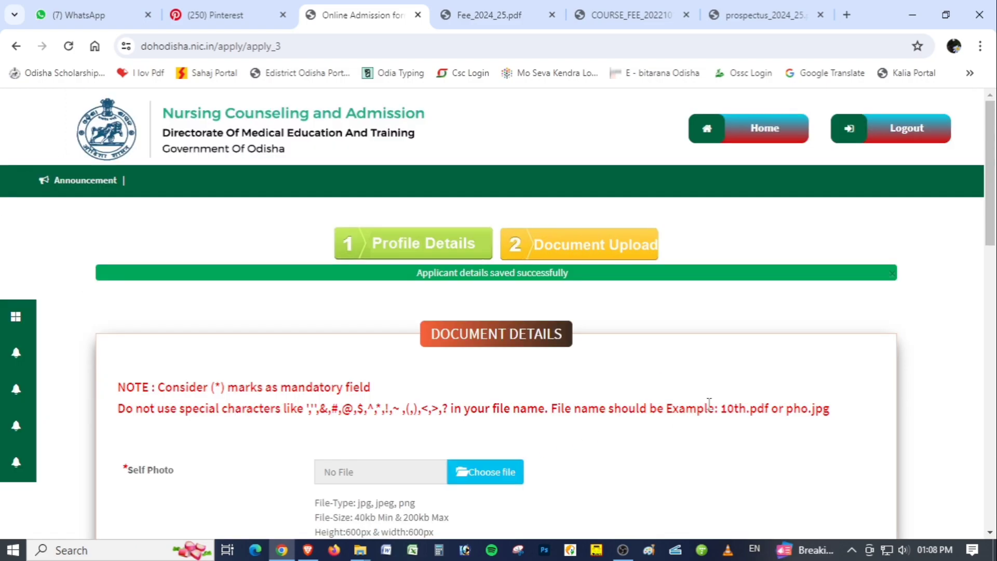
{"action": "scroll", "coordinate": [709, 404], "scroll_direction": "down", "scroll_amount": 1}
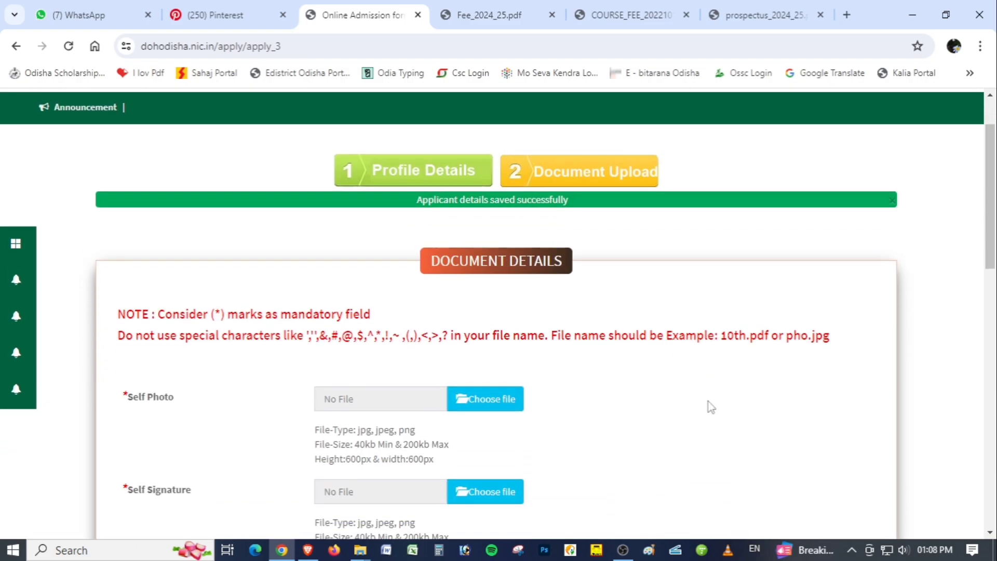
{"action": "scroll", "coordinate": [712, 404], "scroll_direction": "down", "scroll_amount": 1}
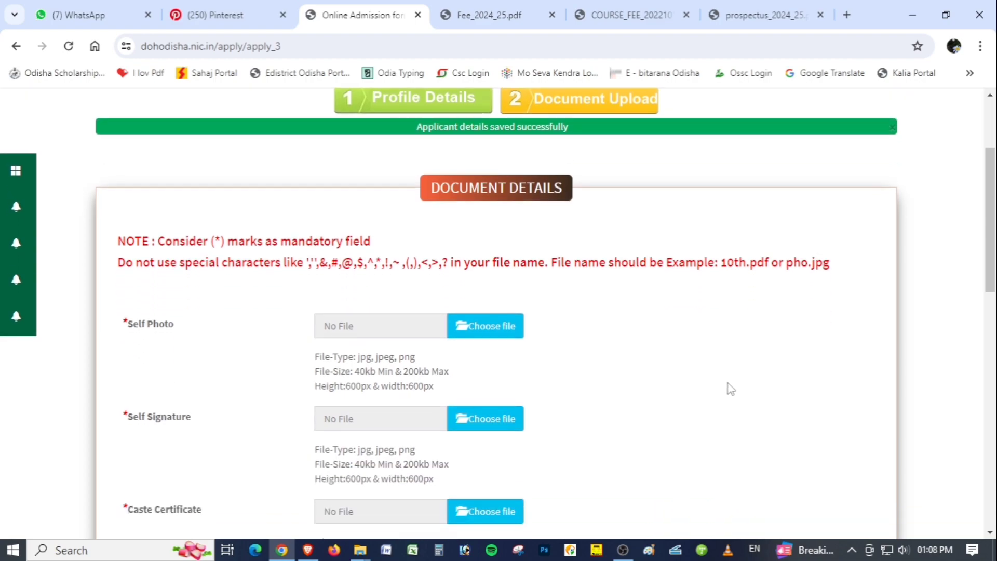
{"action": "scroll", "coordinate": [728, 369], "scroll_direction": "down", "scroll_amount": 3}
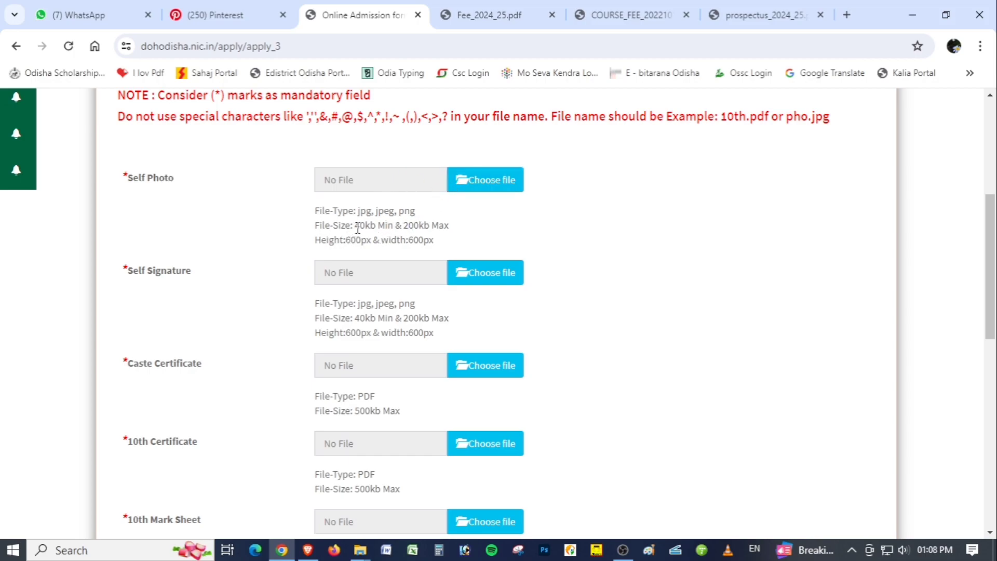
{"action": "left_click_drag", "start_coordinate": [355, 226], "coordinate": [461, 229]}
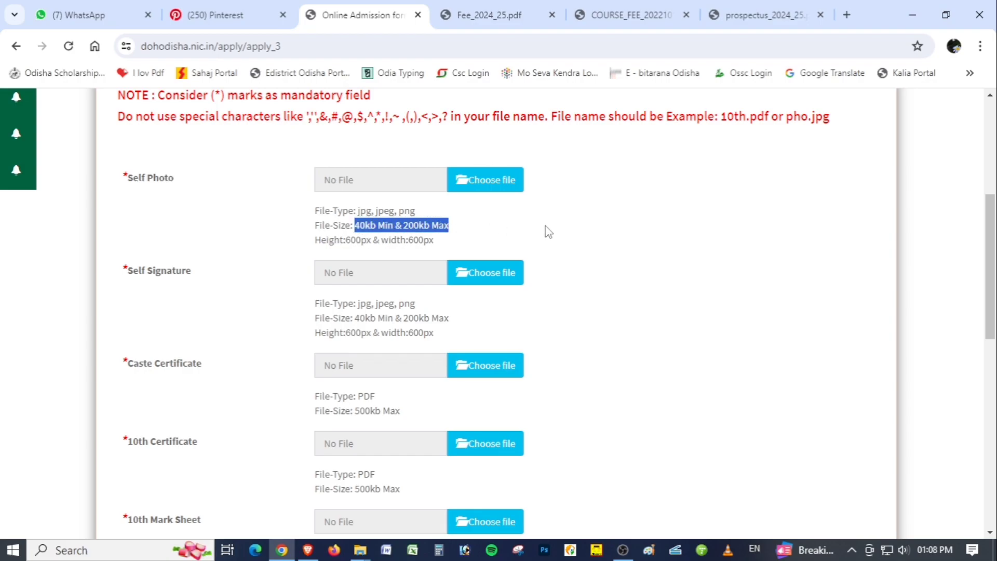
{"action": "scroll", "coordinate": [560, 224], "scroll_direction": "down", "scroll_amount": 1}
{"action": "scroll", "coordinate": [560, 225], "scroll_direction": "down", "scroll_amount": 1}
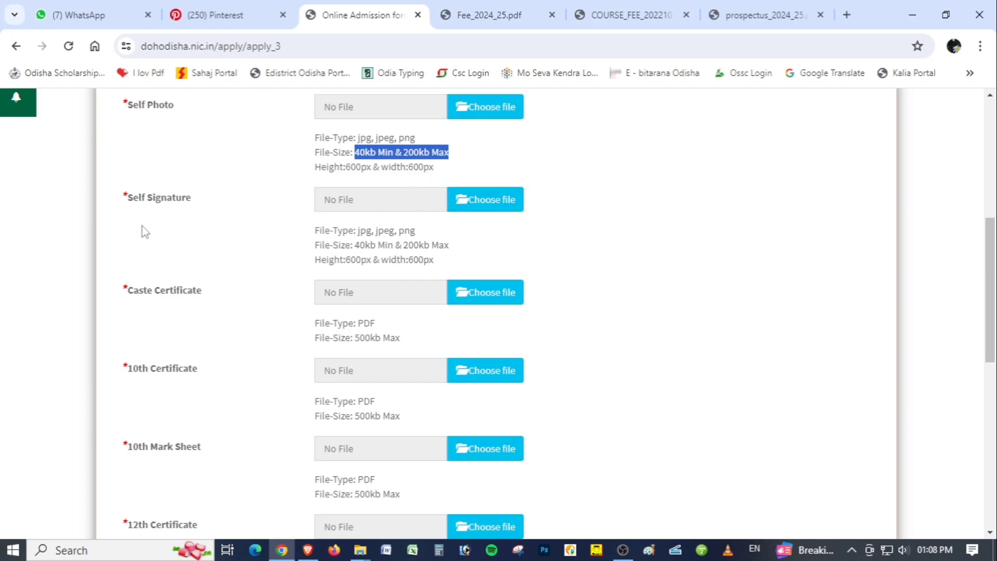
{"action": "scroll", "coordinate": [735, 256], "scroll_direction": "down", "scroll_amount": 1}
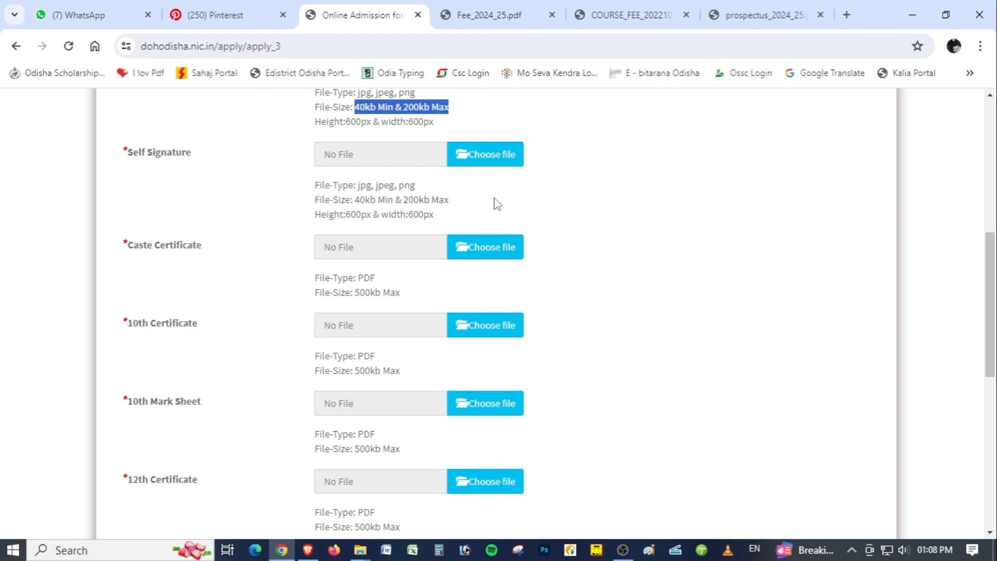
{"action": "scroll", "coordinate": [452, 200], "scroll_direction": "down", "scroll_amount": 2}
{"action": "left_click_drag", "start_coordinate": [124, 185], "coordinate": [213, 166]}
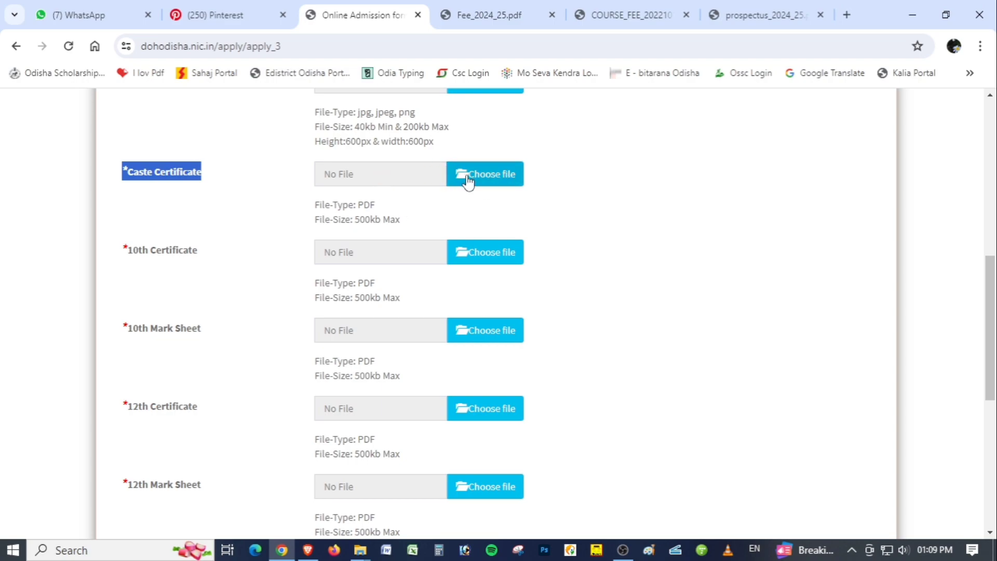
Examine the PDF upload requirements for the 10th and 12th certificates and mark sheets, and the remaining required certificates
{"action": "left_click_drag", "start_coordinate": [129, 255], "coordinate": [246, 252]}
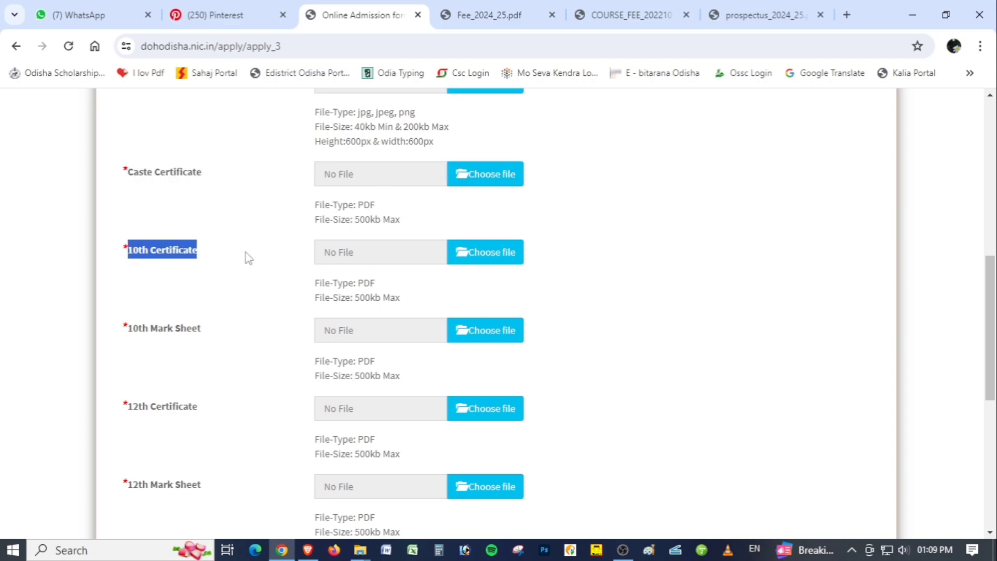
{"action": "scroll", "coordinate": [460, 260], "scroll_direction": "down", "scroll_amount": 1}
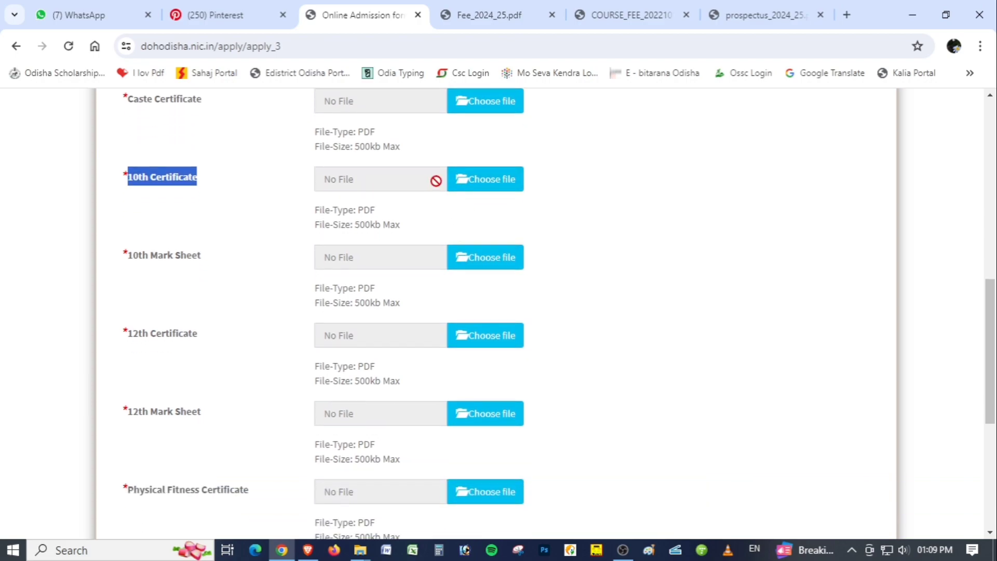
{"action": "left_click_drag", "start_coordinate": [128, 258], "coordinate": [283, 269]}
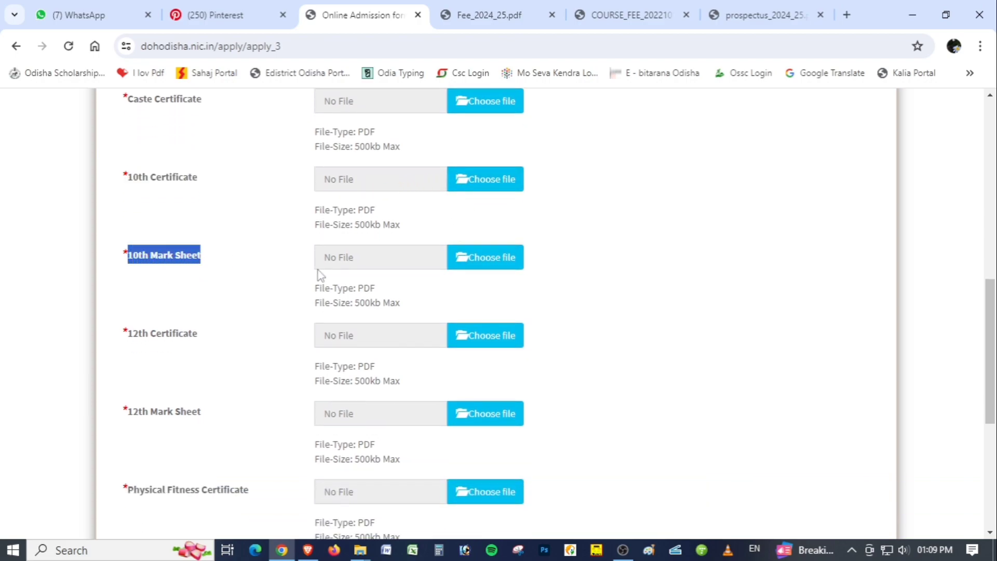
{"action": "scroll", "coordinate": [457, 258], "scroll_direction": "down", "scroll_amount": 2}
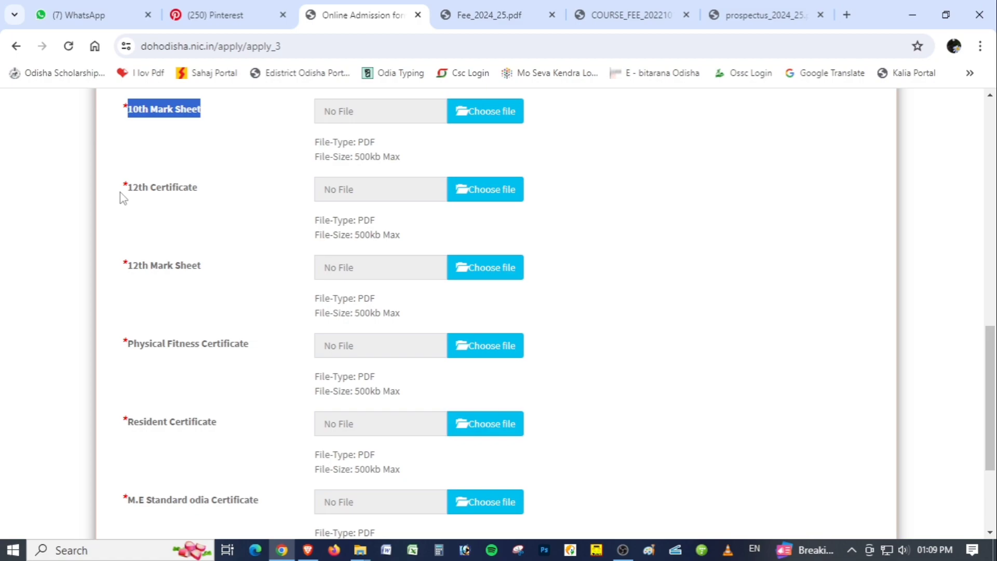
{"action": "left_click_drag", "start_coordinate": [120, 193], "coordinate": [222, 192]}
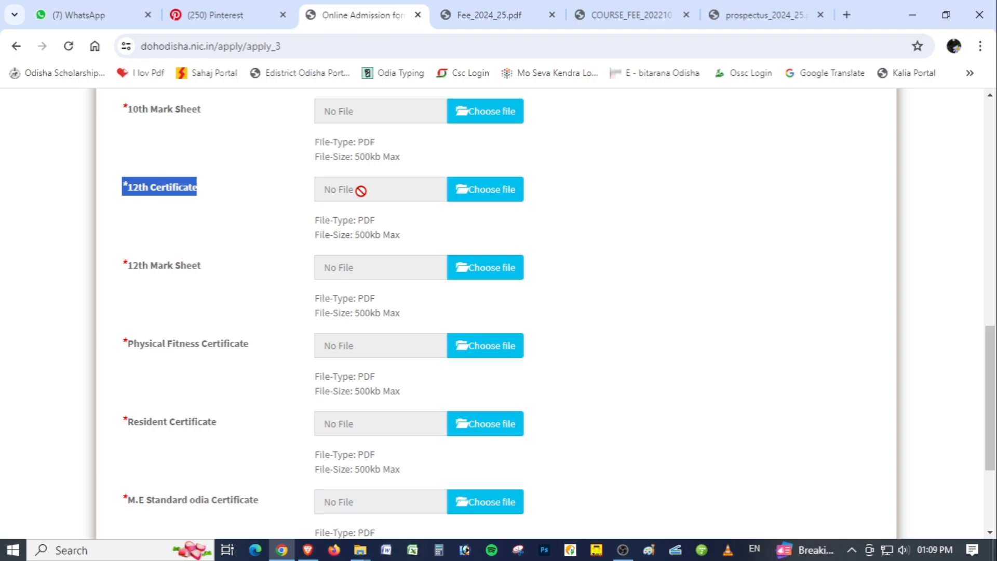
{"action": "scroll", "coordinate": [461, 216], "scroll_direction": "up", "scroll_amount": 1}
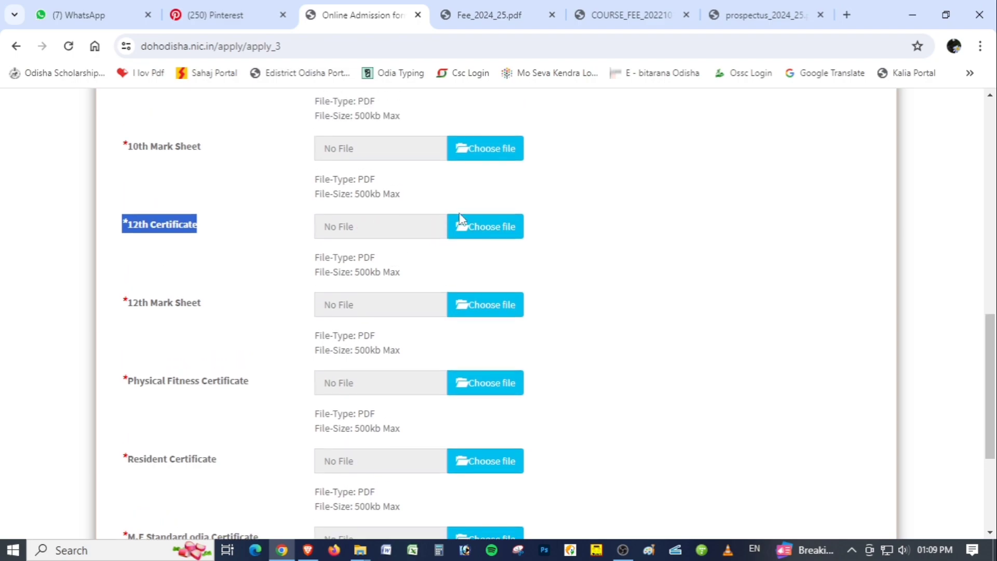
{"action": "scroll", "coordinate": [459, 216], "scroll_direction": "up", "scroll_amount": 3}
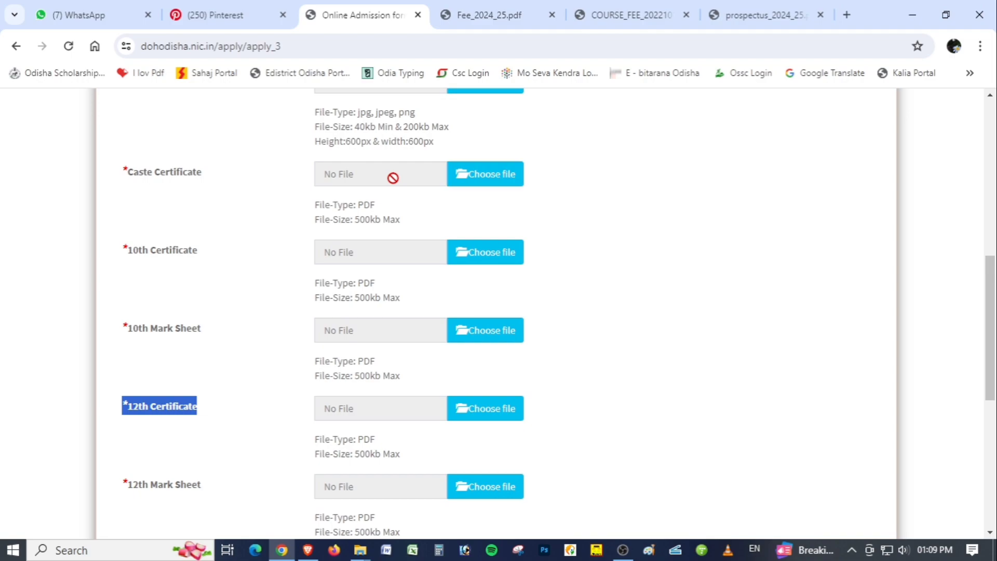
{"action": "scroll", "coordinate": [393, 177], "scroll_direction": "up", "scroll_amount": 1}
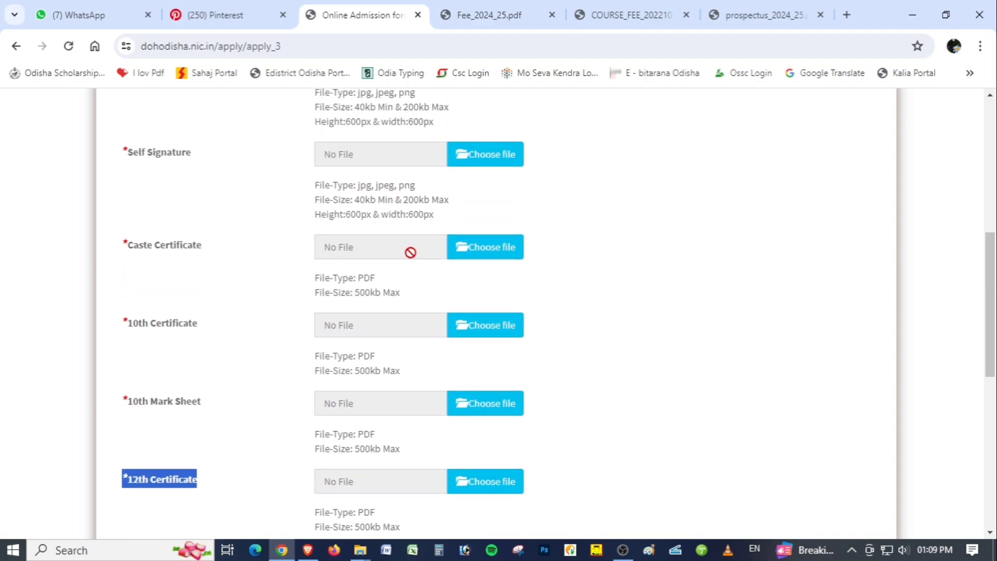
{"action": "scroll", "coordinate": [419, 247], "scroll_direction": "up", "scroll_amount": 1}
{"action": "scroll", "coordinate": [424, 253], "scroll_direction": "up", "scroll_amount": 1}
{"action": "scroll", "coordinate": [423, 252], "scroll_direction": "down", "scroll_amount": 5}
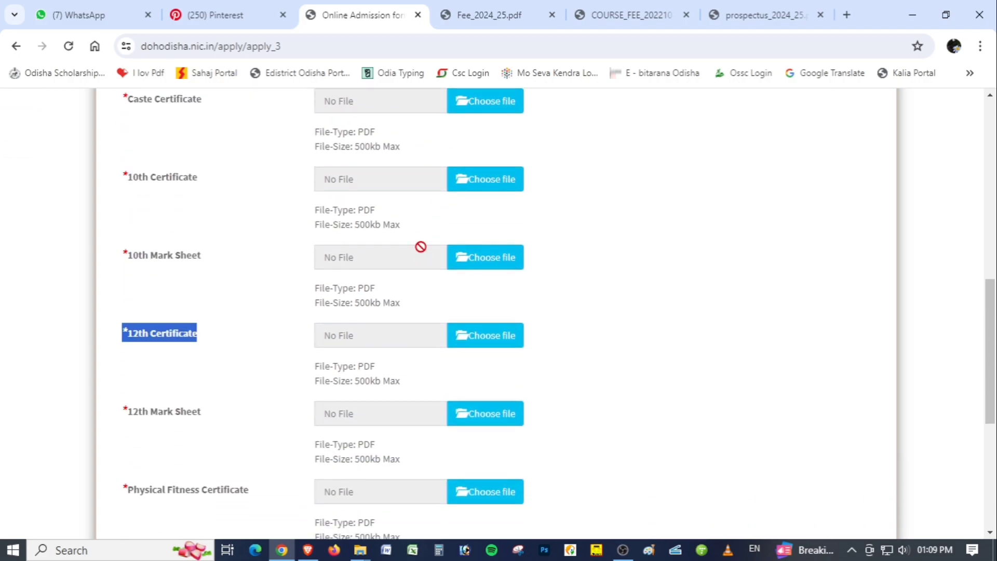
{"action": "scroll", "coordinate": [420, 246], "scroll_direction": "down", "scroll_amount": 1}
{"action": "scroll", "coordinate": [412, 323], "scroll_direction": "down", "scroll_amount": 2}
{"action": "left_click", "coordinate": [225, 226]}
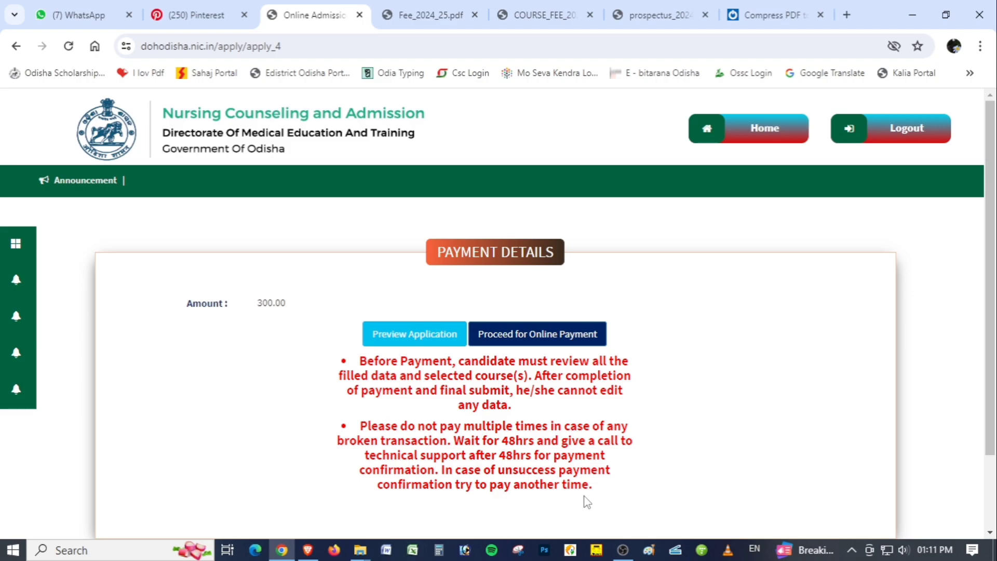
Preview the filled application, review it down to the declaration and Document Details, and return to the payment details
{"action": "left_click", "coordinate": [420, 347]}
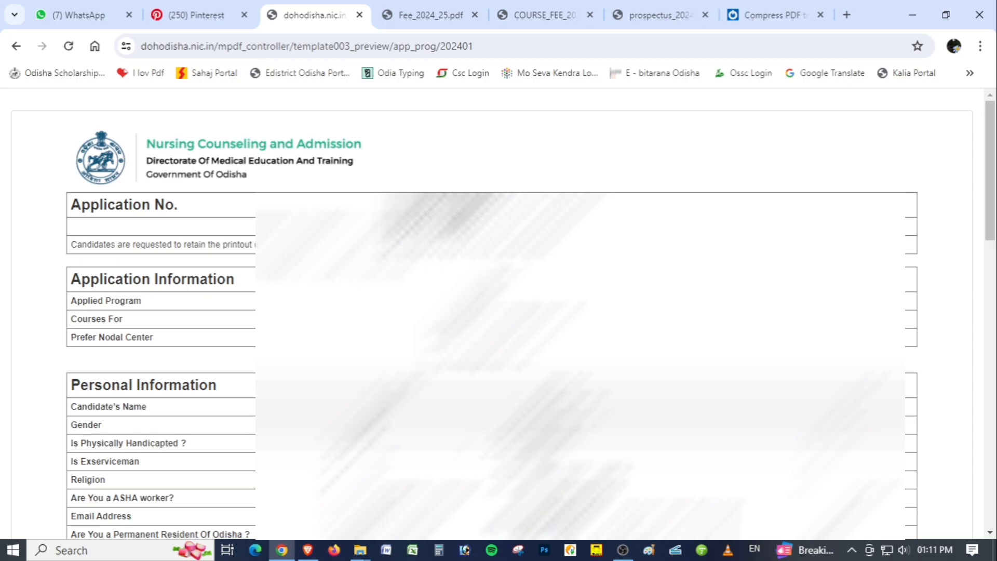
{"action": "left_click_drag", "start_coordinate": [994, 211], "coordinate": [994, 509]}
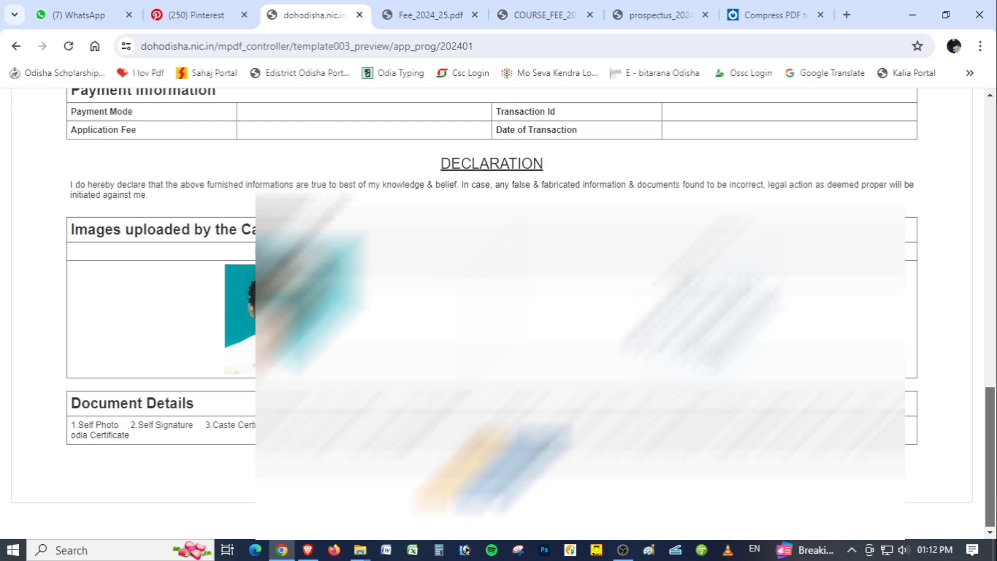
{"action": "left_click", "coordinate": [519, 468]}
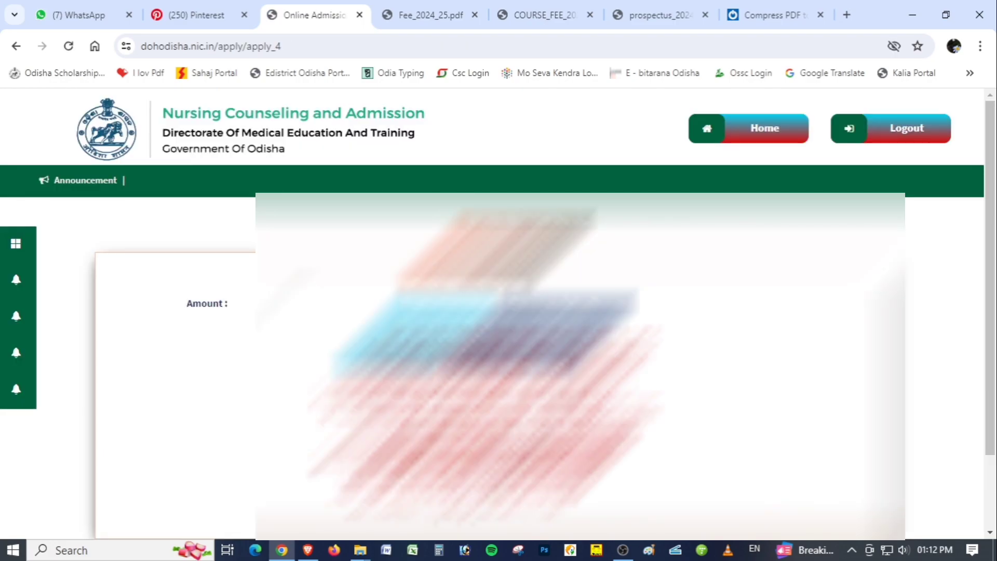
Proceed to online payment of the 300.00 application fee through the BILLDESK gateway
{"action": "scroll", "coordinate": [490, 395], "scroll_direction": "down", "scroll_amount": 2}
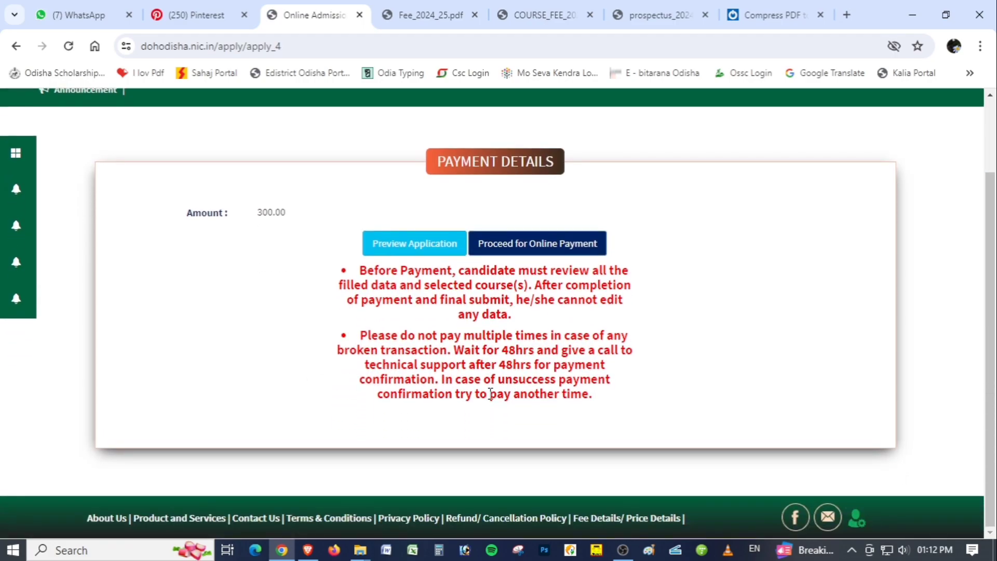
{"action": "left_click", "coordinate": [545, 251]}
{"action": "scroll", "coordinate": [430, 390], "scroll_direction": "down", "scroll_amount": 4}
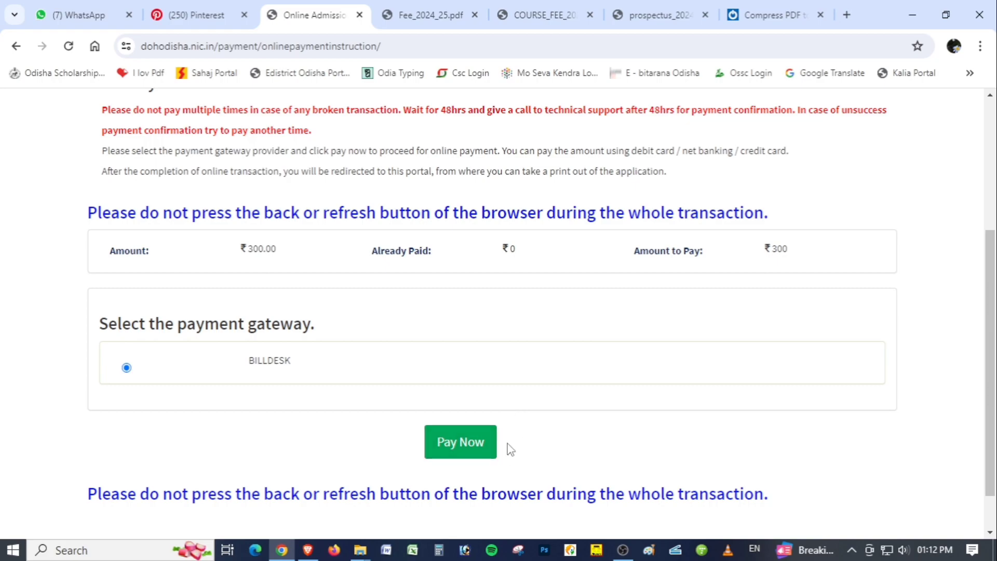
{"action": "left_click", "coordinate": [464, 446]}
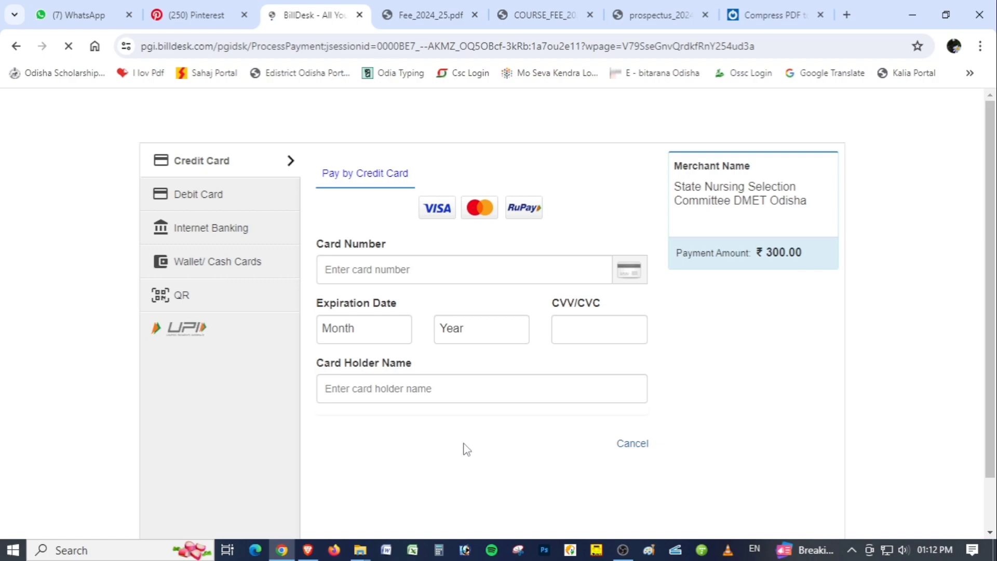
Look through the debit card, internet banking and wallet payment options, and choose QR payment with BHIM UPI
{"action": "left_click", "coordinate": [214, 198]}
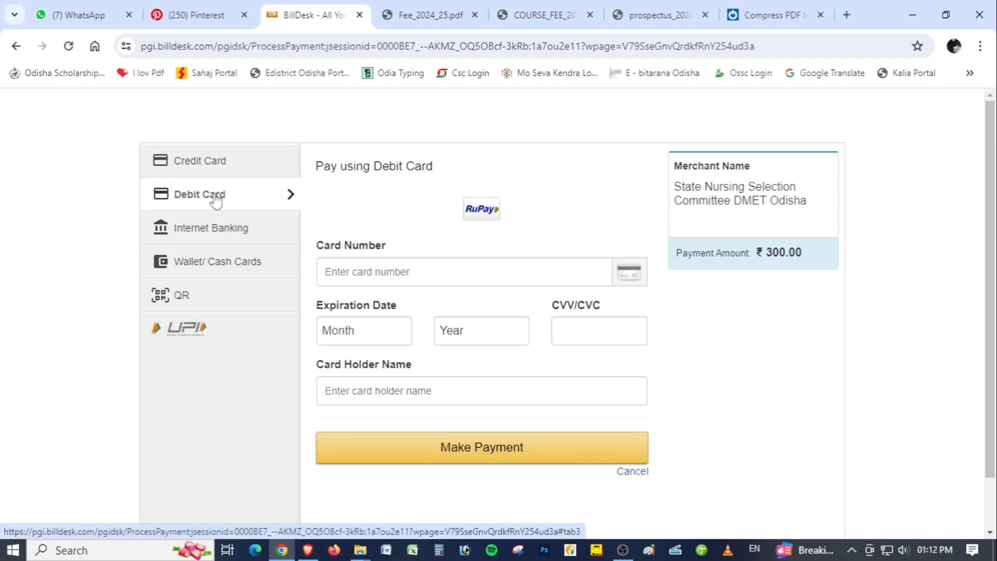
{"action": "left_click", "coordinate": [225, 233]}
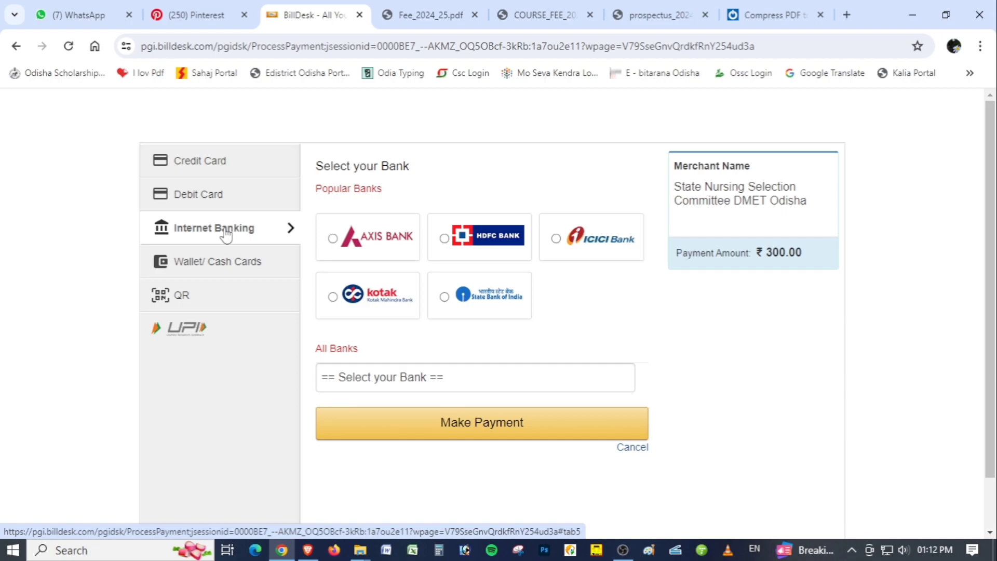
{"action": "left_click", "coordinate": [224, 272]}
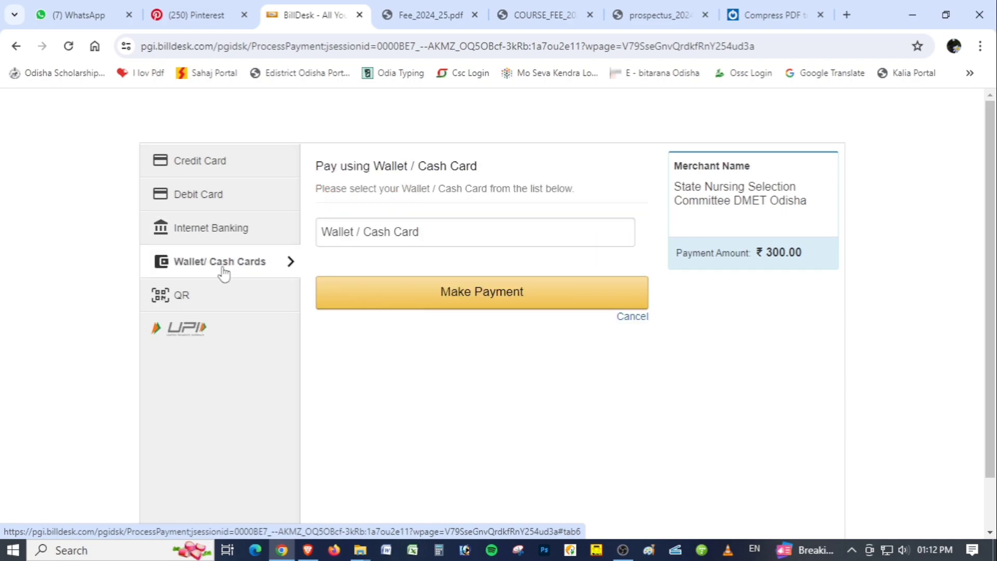
{"action": "left_click", "coordinate": [226, 306]}
{"action": "left_click", "coordinate": [389, 261]}
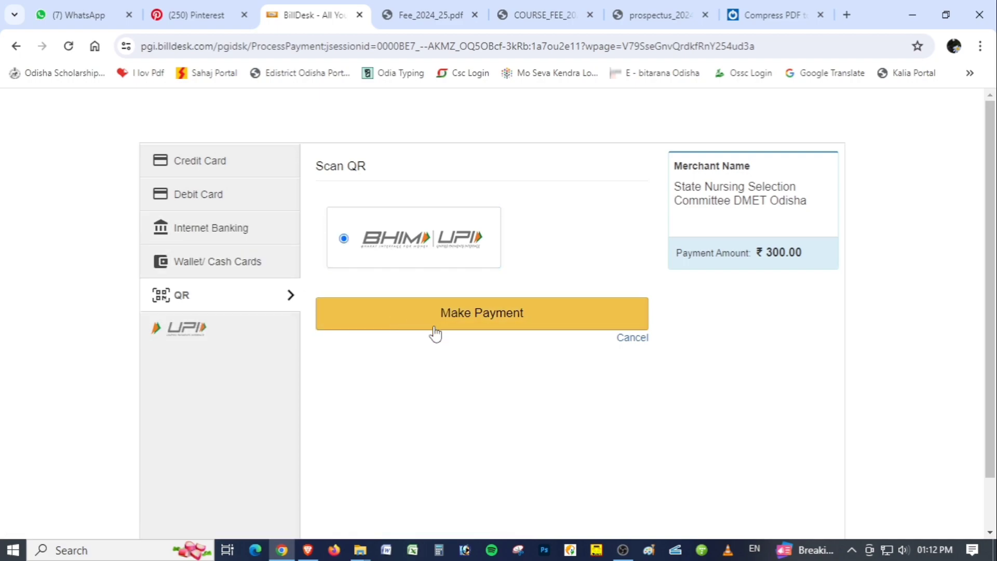